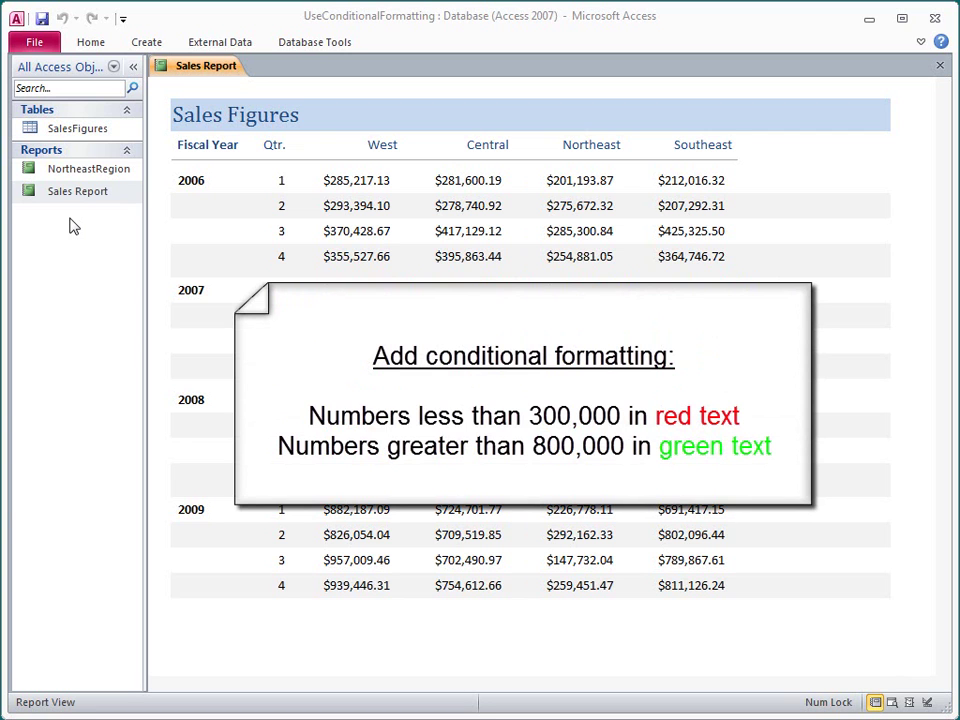
Step: Switch the Sales Report to Layout View and select the West through Southeast sales columns
right_click(189, 72)
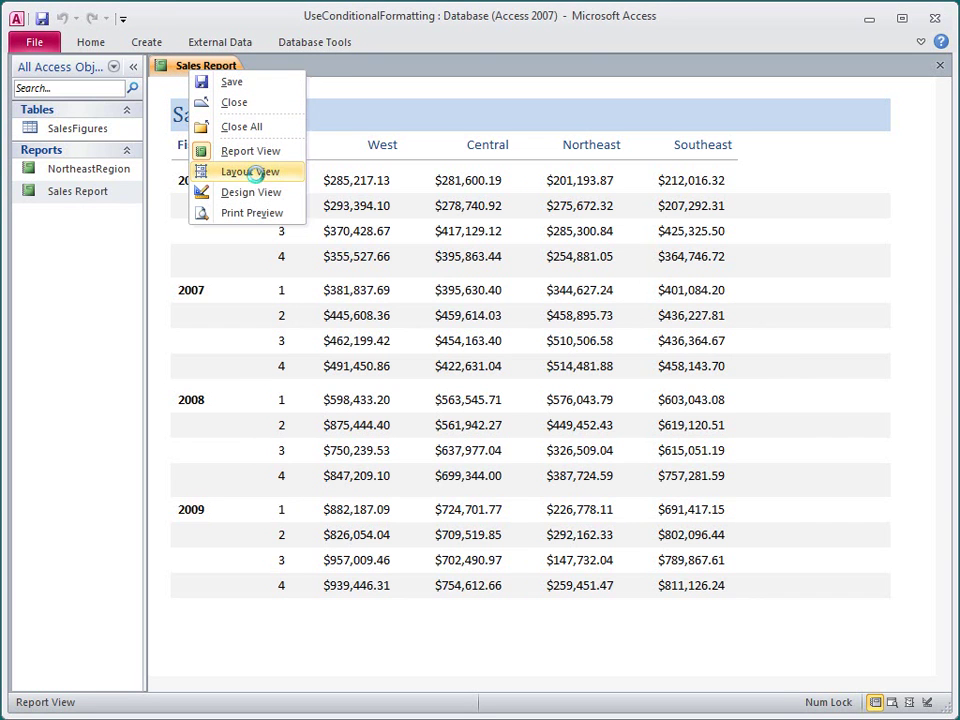
click(258, 176)
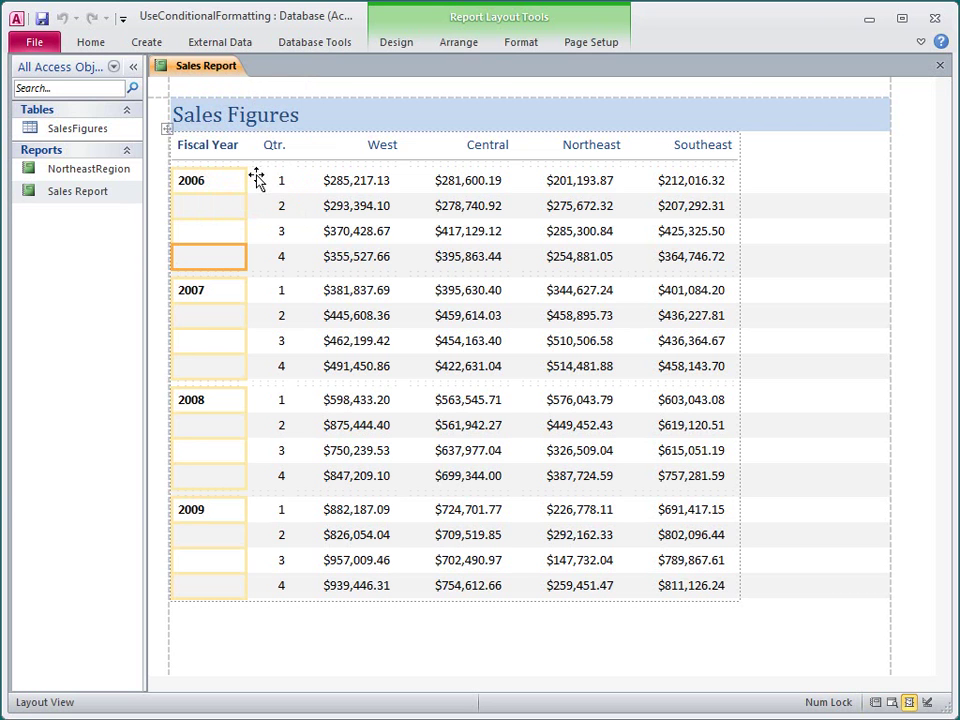
click(340, 238)
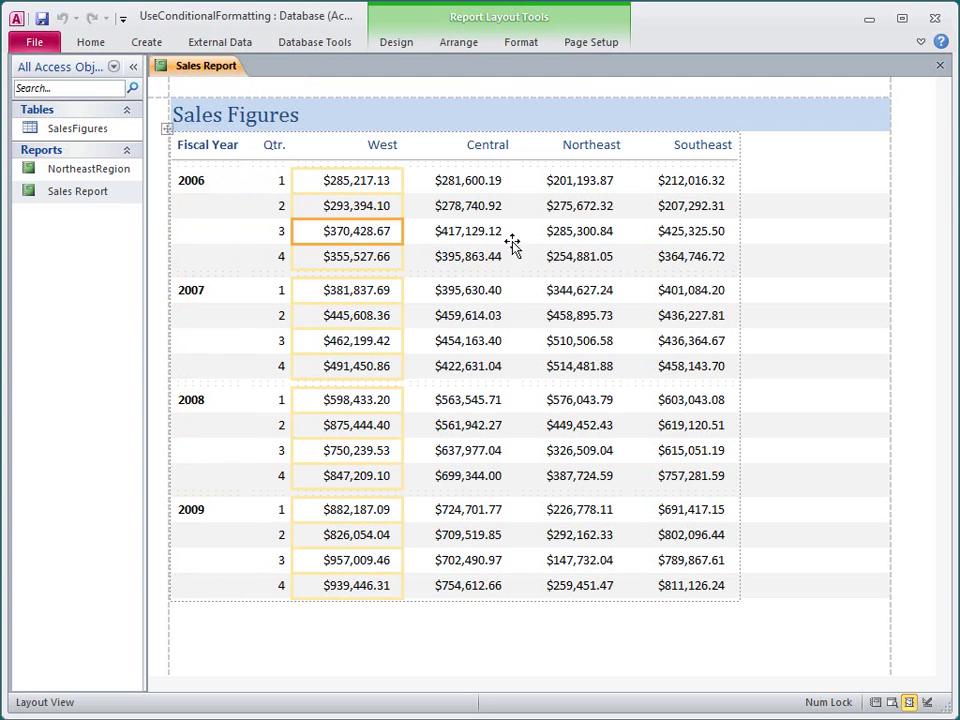
shift+click(672, 238)
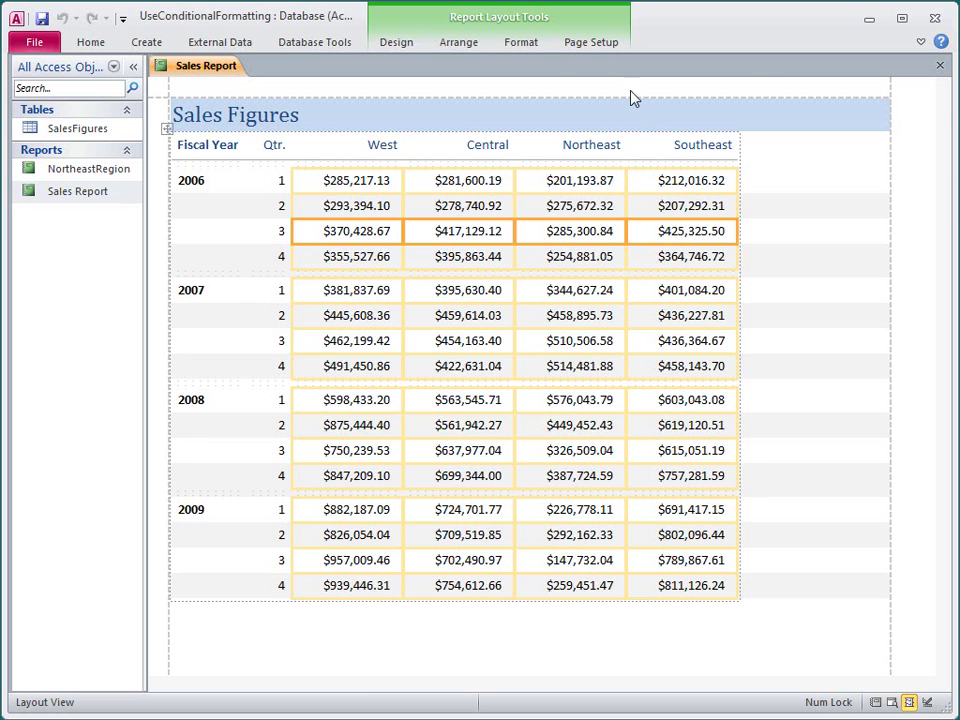
Step: Open Conditional Formatting for the four region columns, keeping 'Show formatting rules for' on Multiple
click(521, 44)
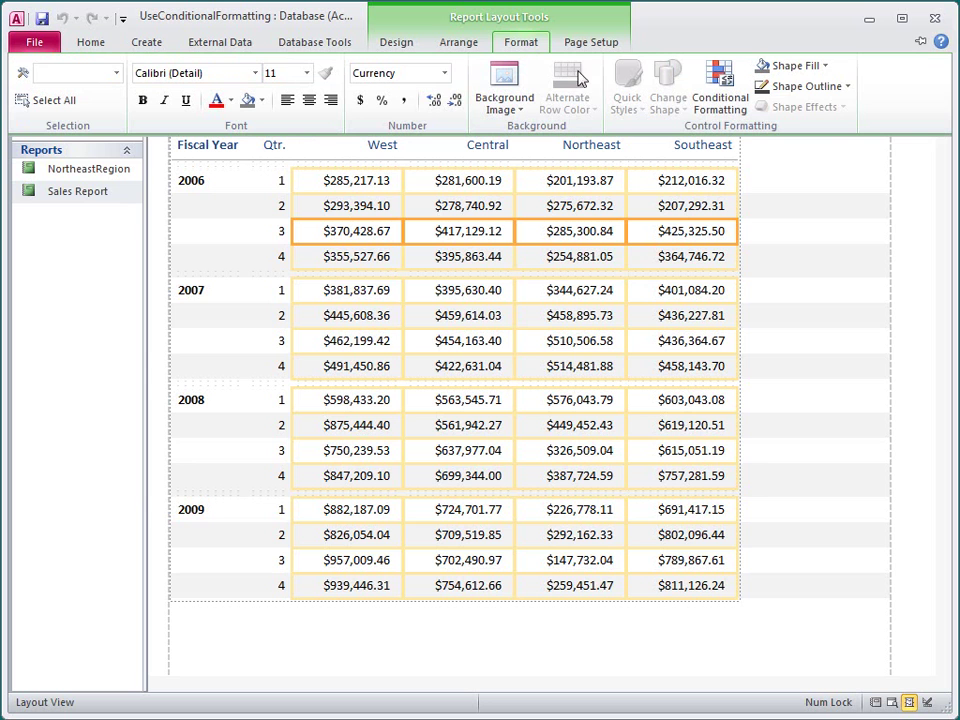
click(720, 110)
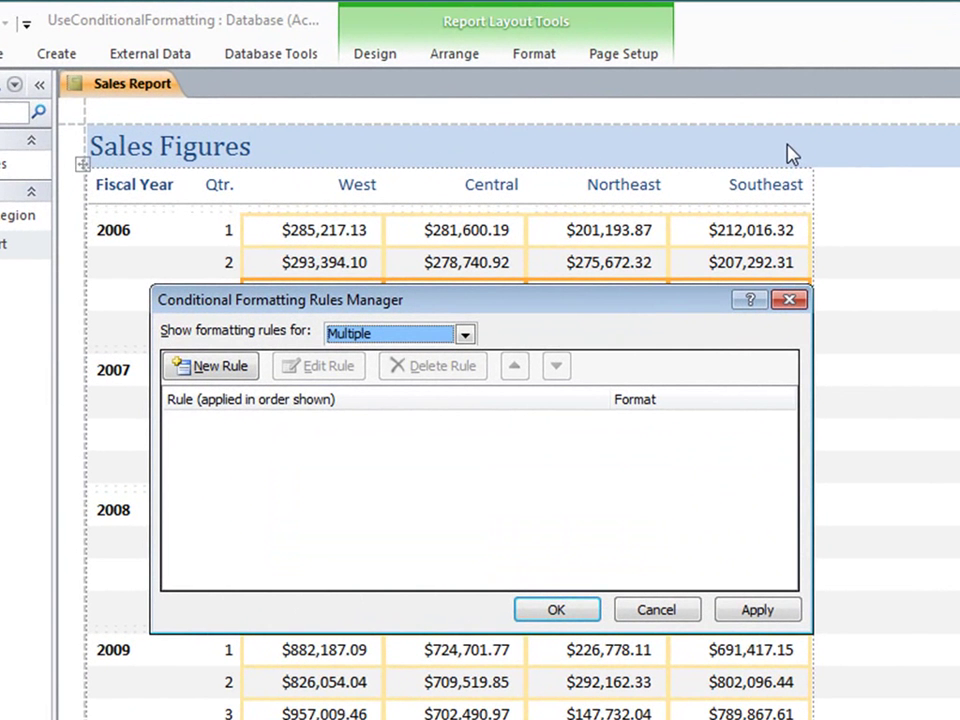
click(465, 336)
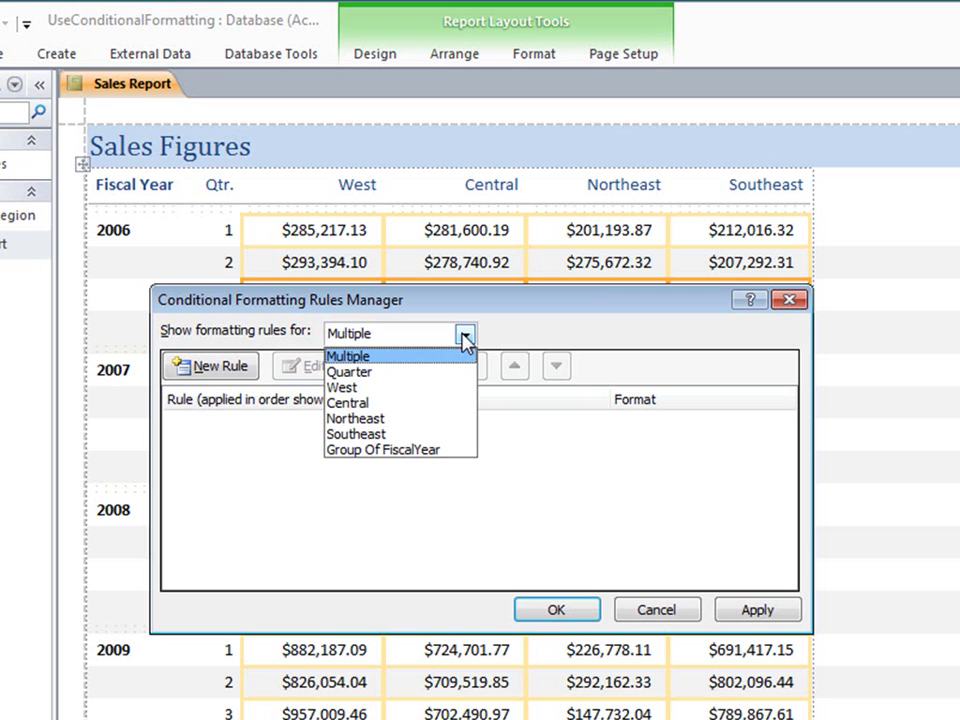
click(465, 338)
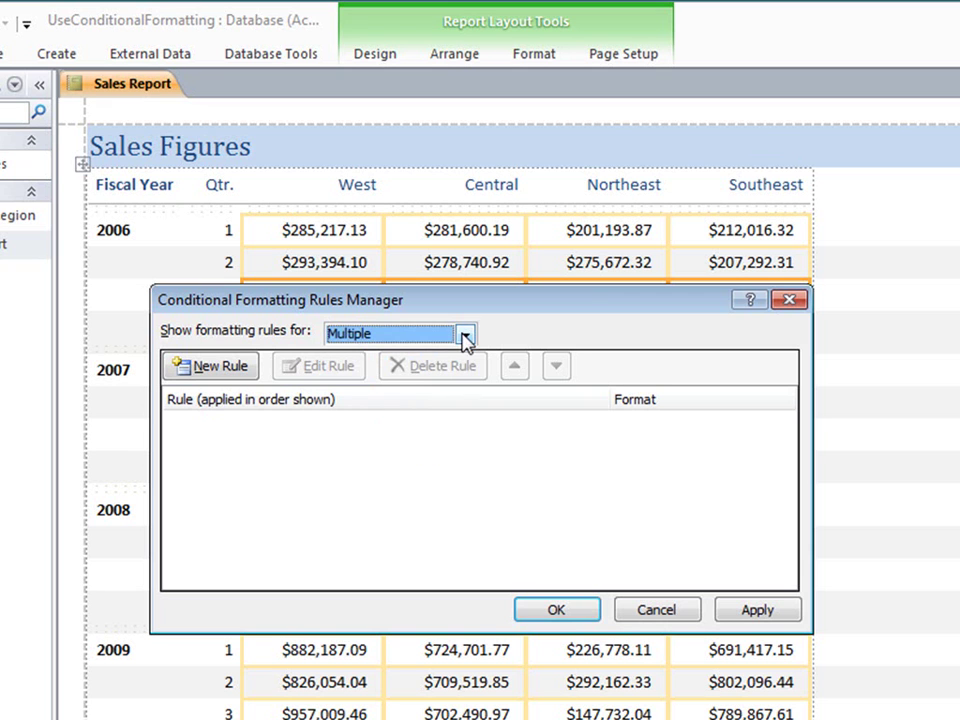
Step: Create a new rule testing Field Value Is less than 300000
click(218, 366)
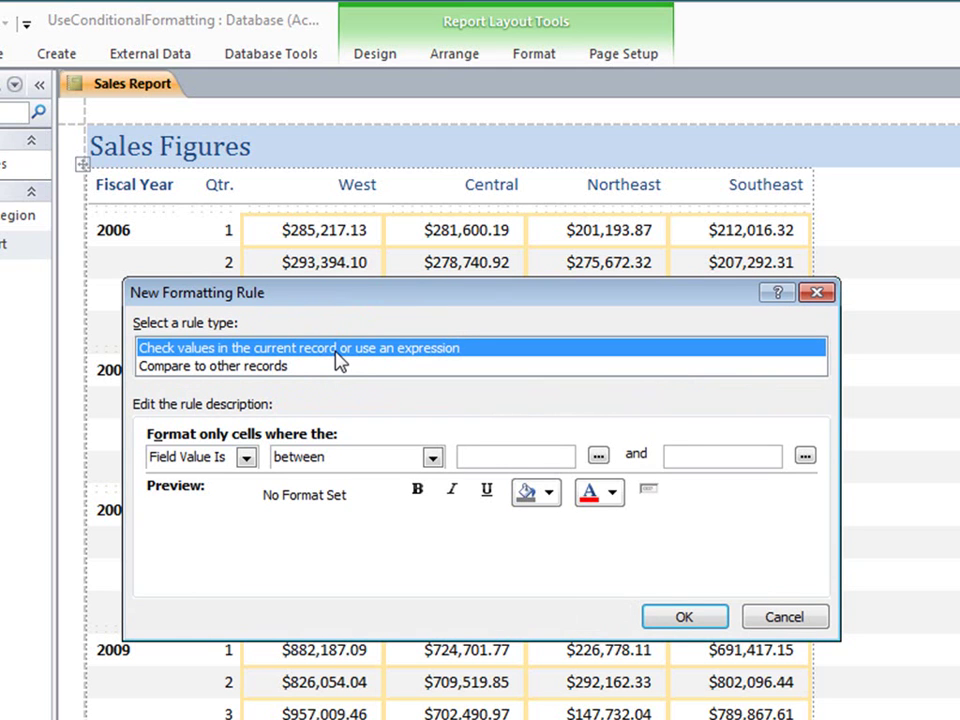
click(246, 457)
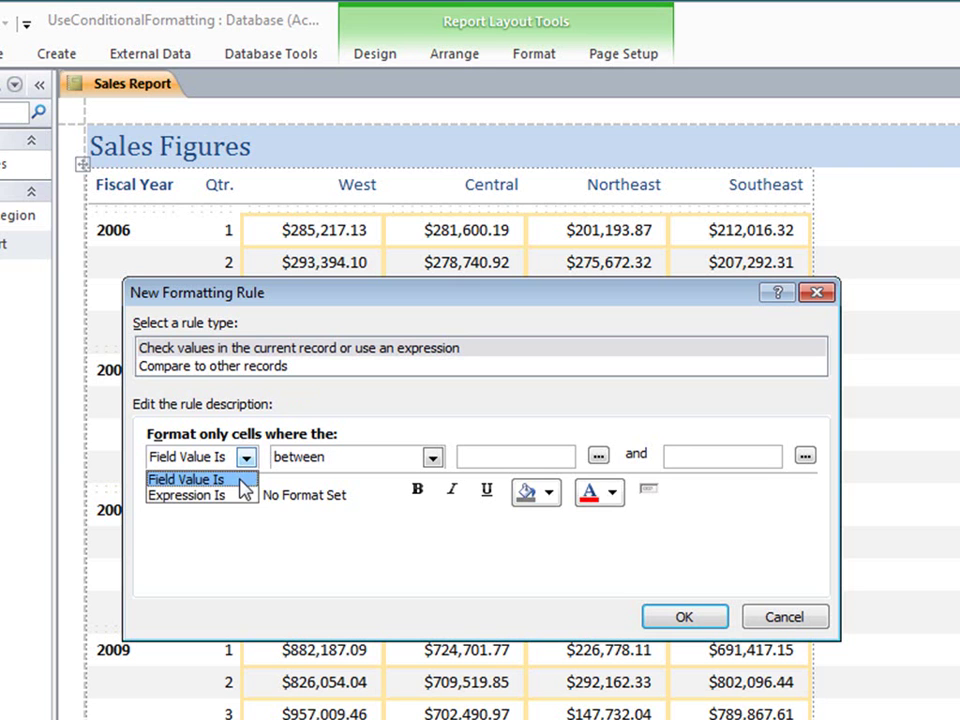
click(239, 479)
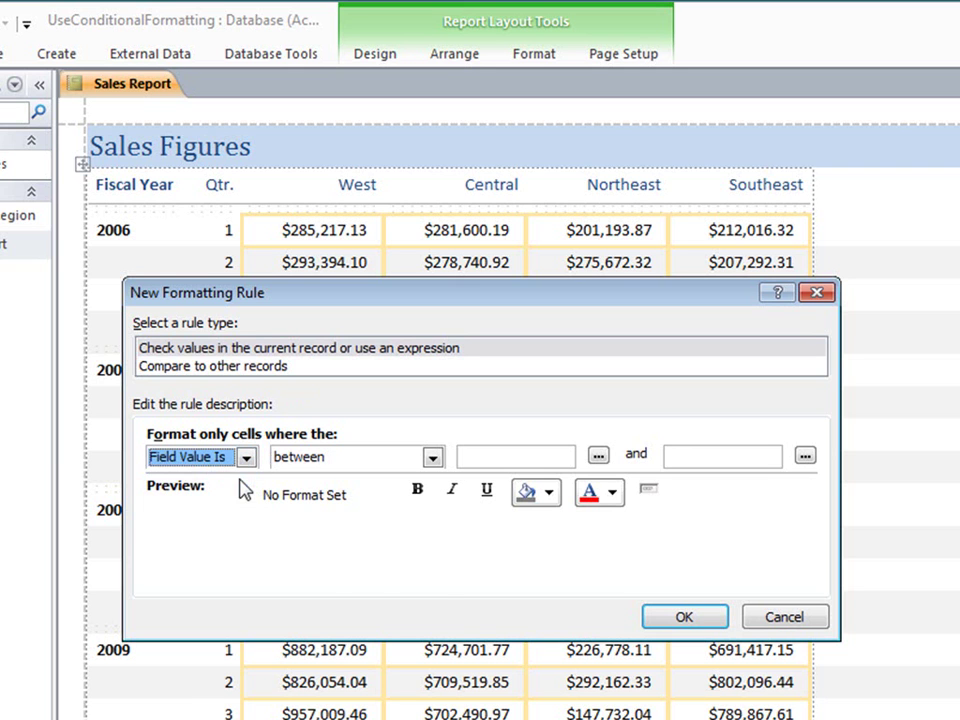
click(432, 458)
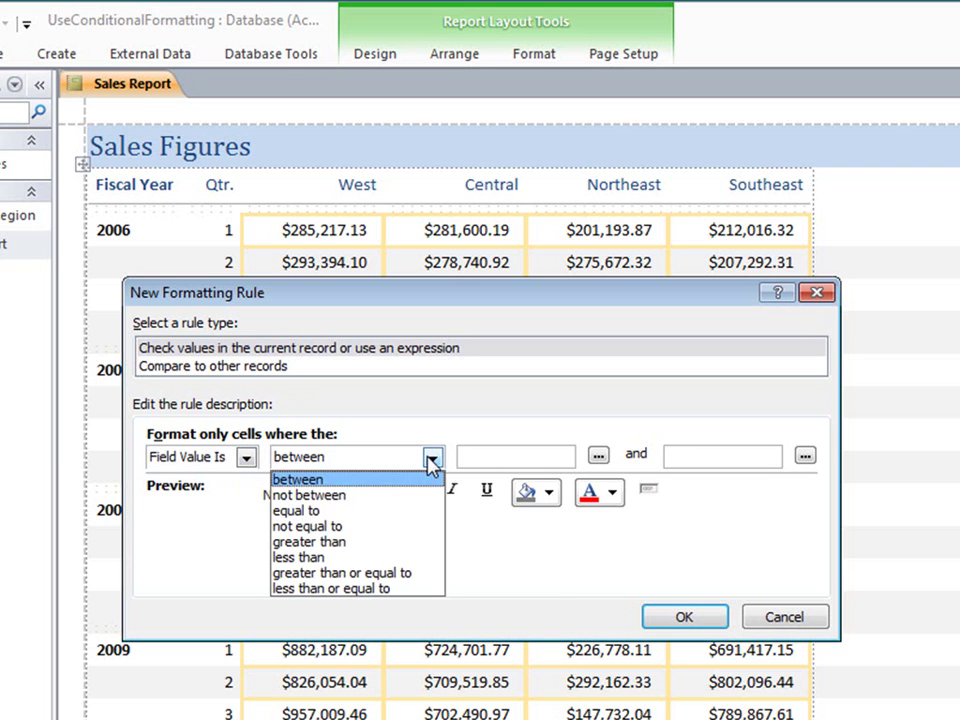
click(413, 558)
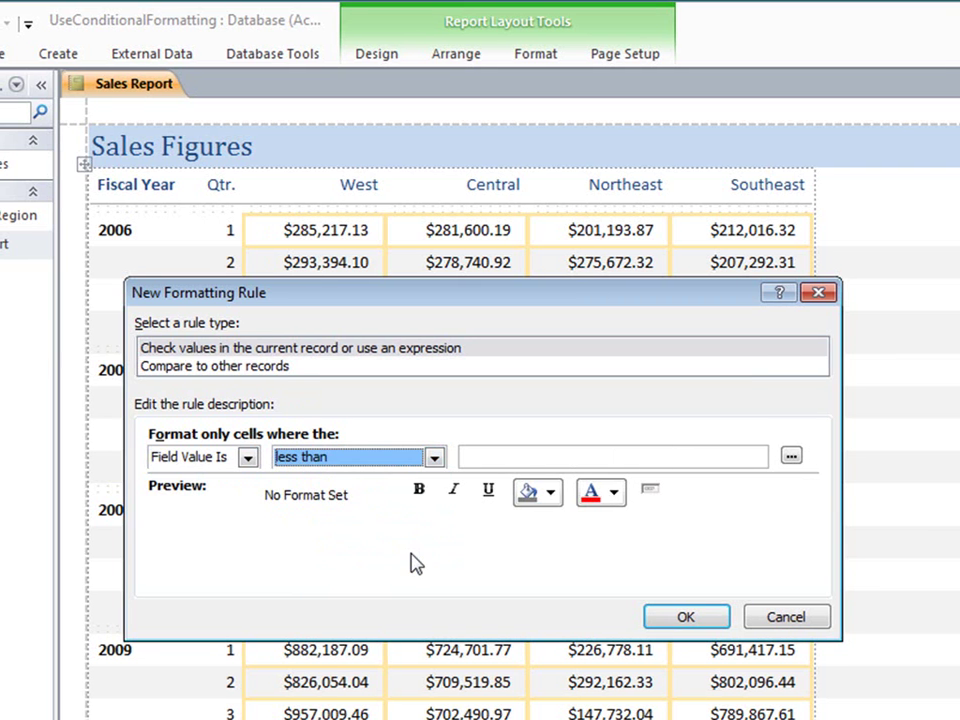
click(585, 457)
text(300000)
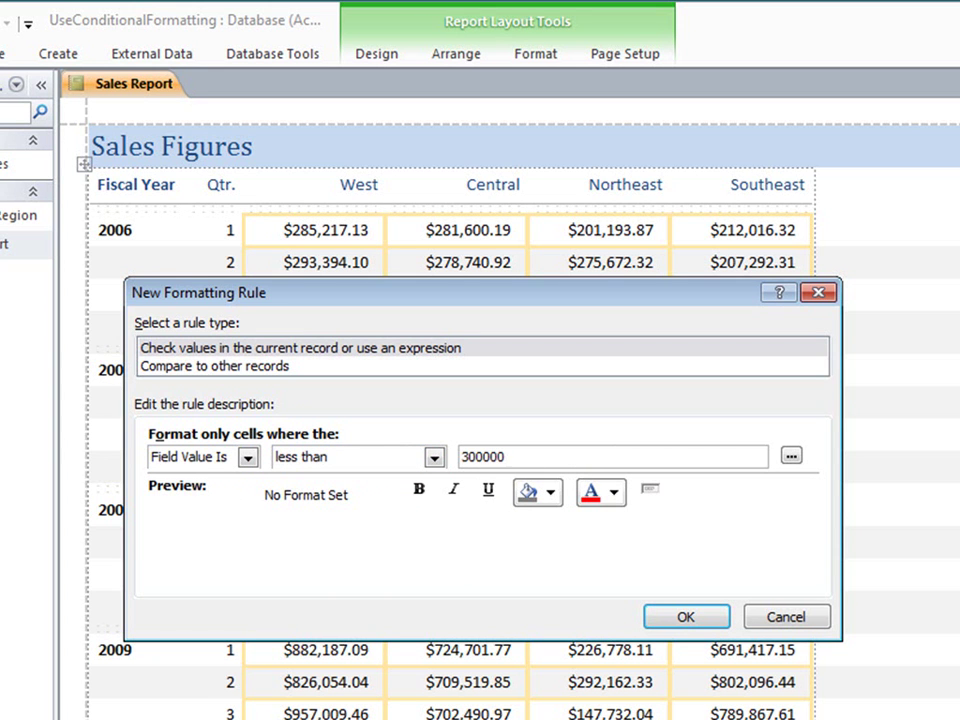
Step: Keep 300000 as the threshold and give the rule a red font color
click(791, 457)
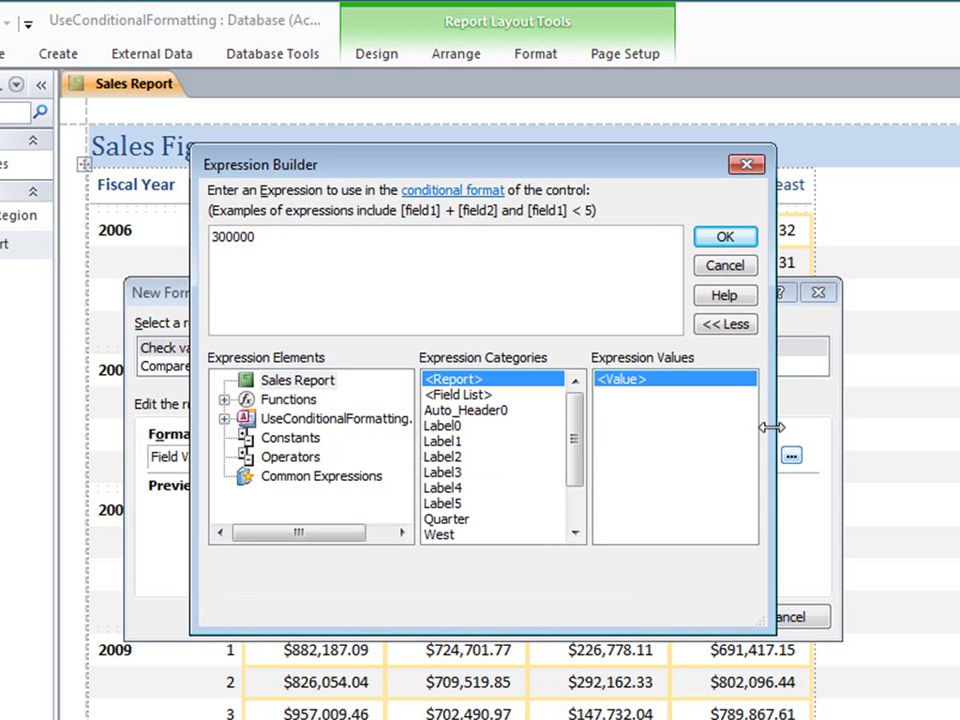
click(745, 268)
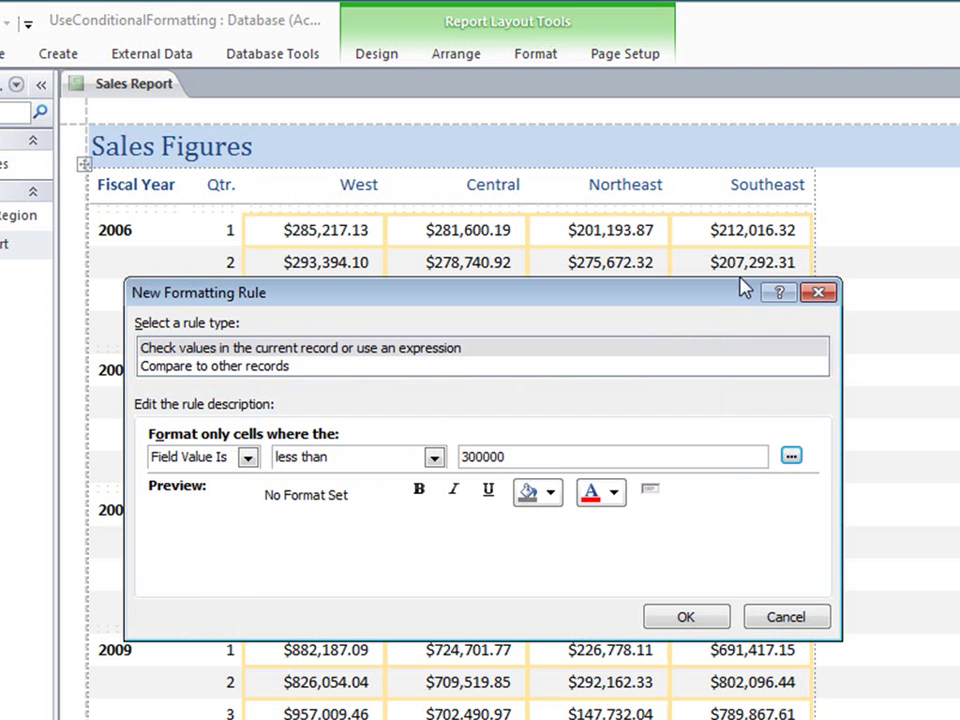
click(620, 497)
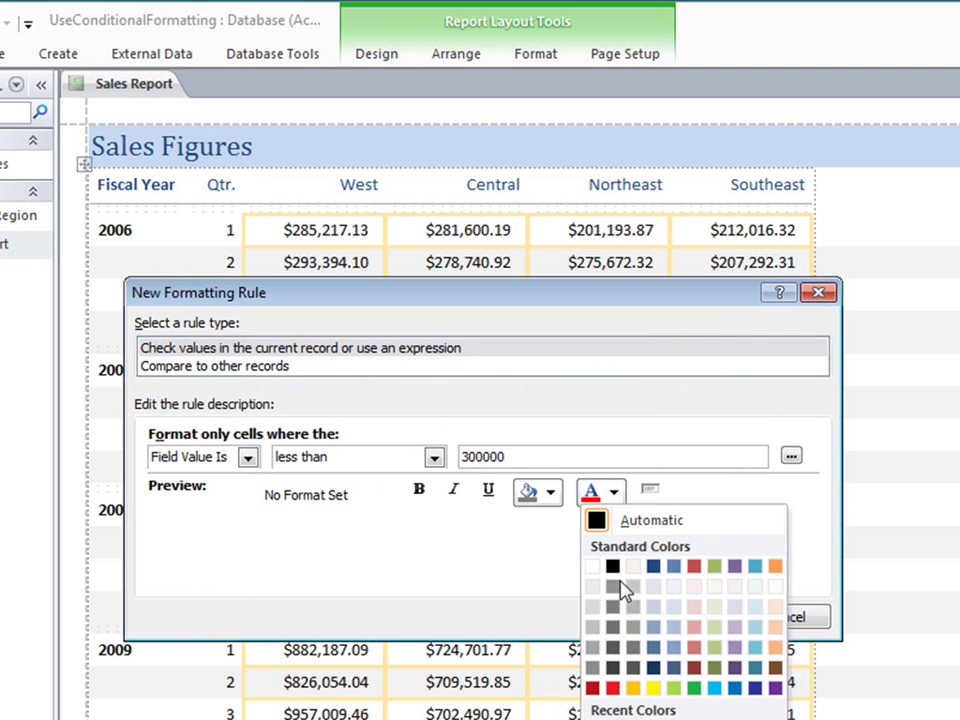
click(620, 690)
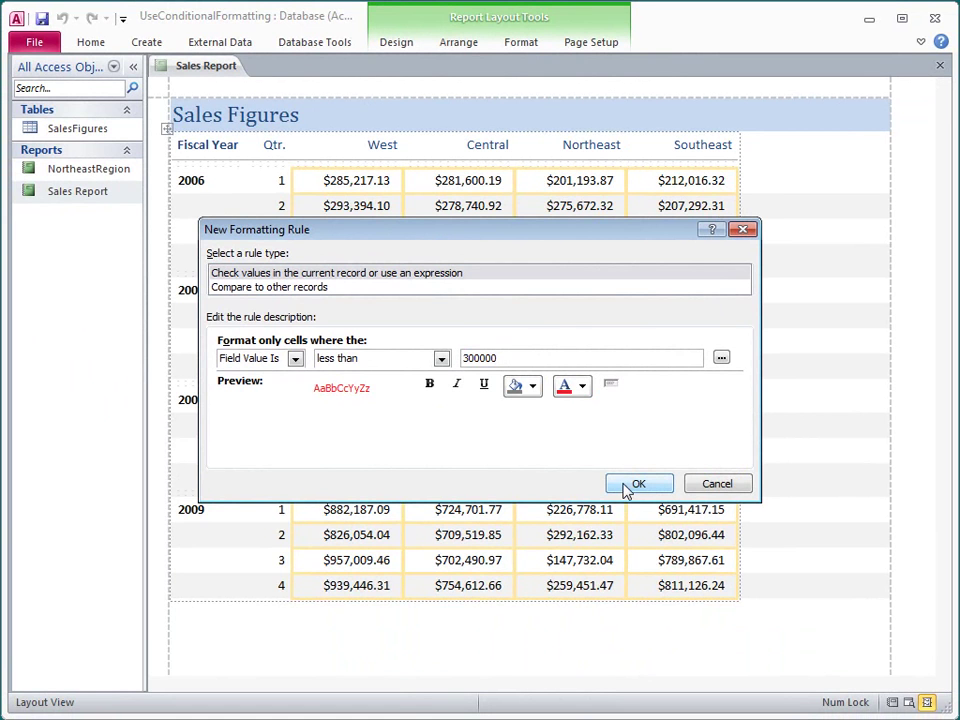
Step: Apply the red under-300000 rule and check the Sales Report in Report View
click(622, 485)
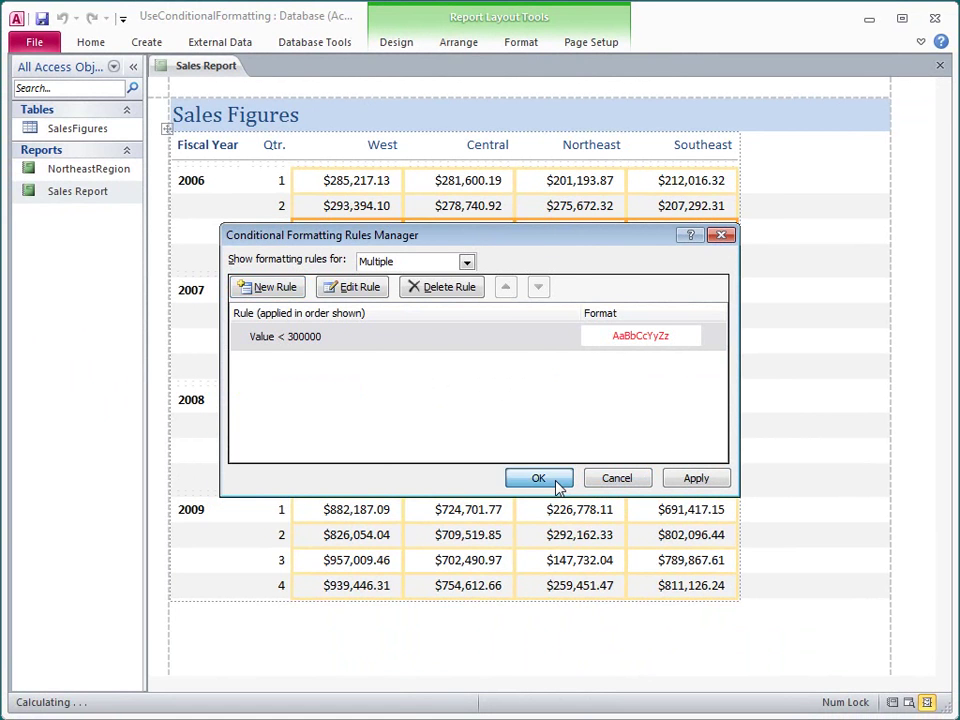
click(550, 482)
right_click(212, 67)
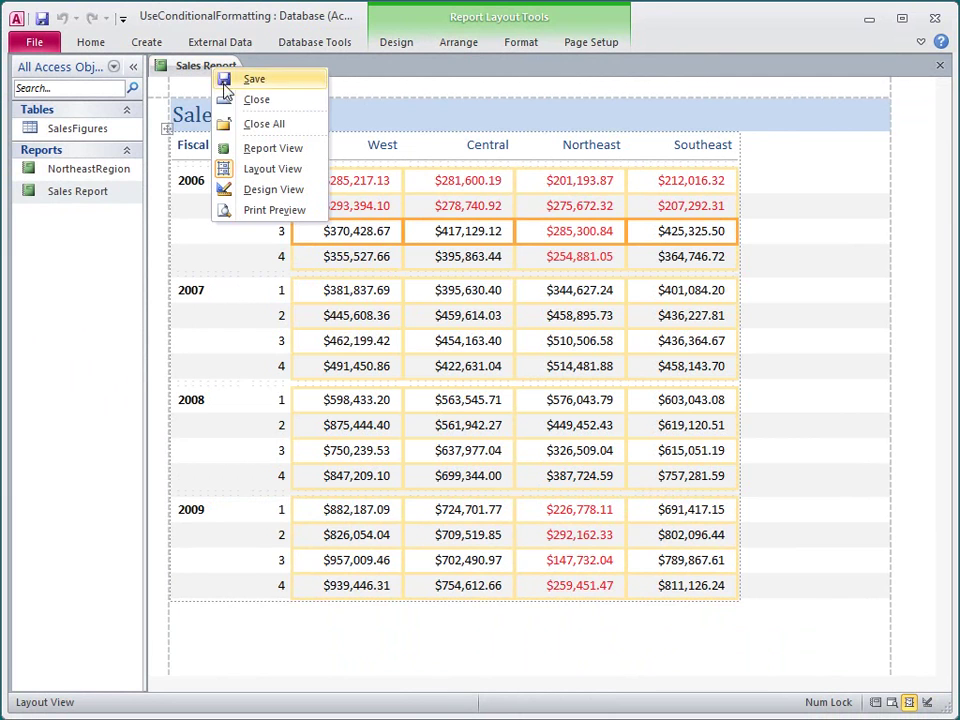
click(273, 148)
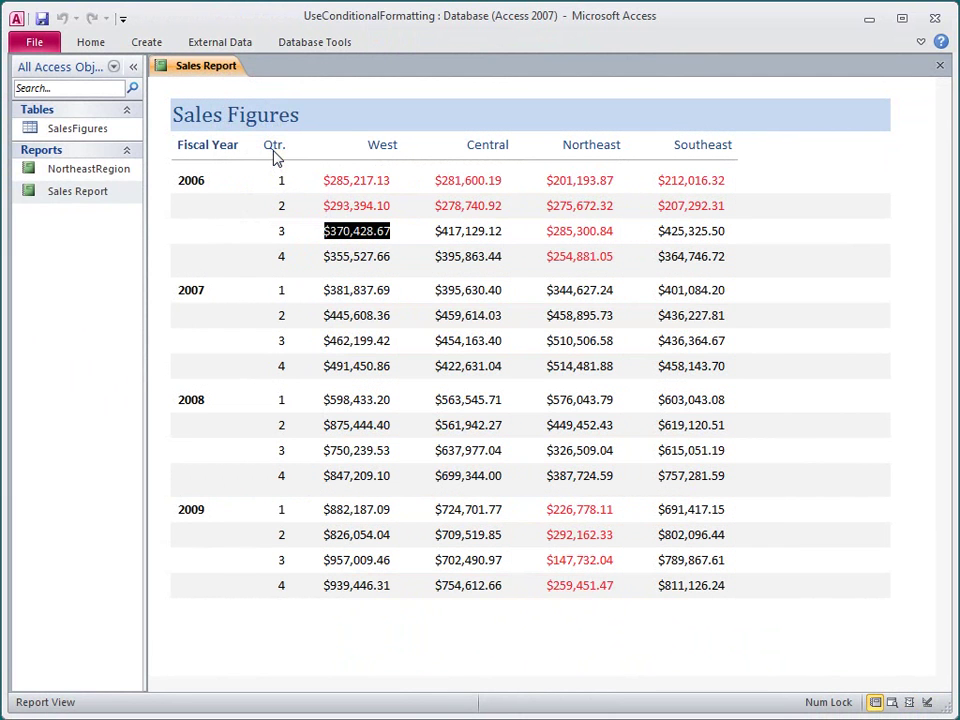
click(287, 124)
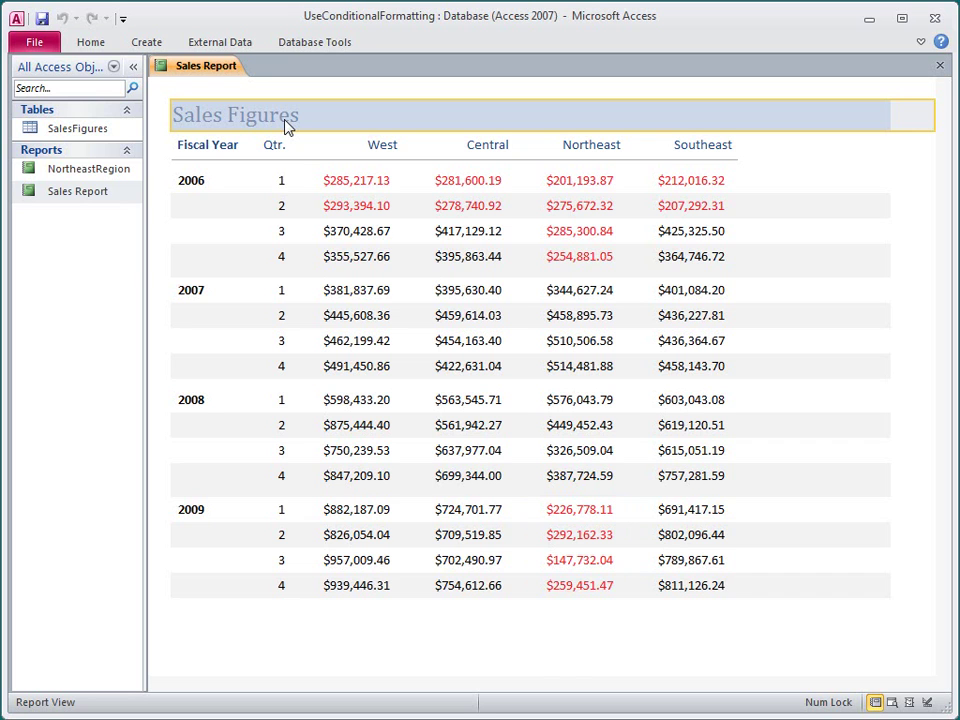
Step: Return to Layout View, reselect the four region columns and reopen Conditional Formatting
right_click(216, 67)
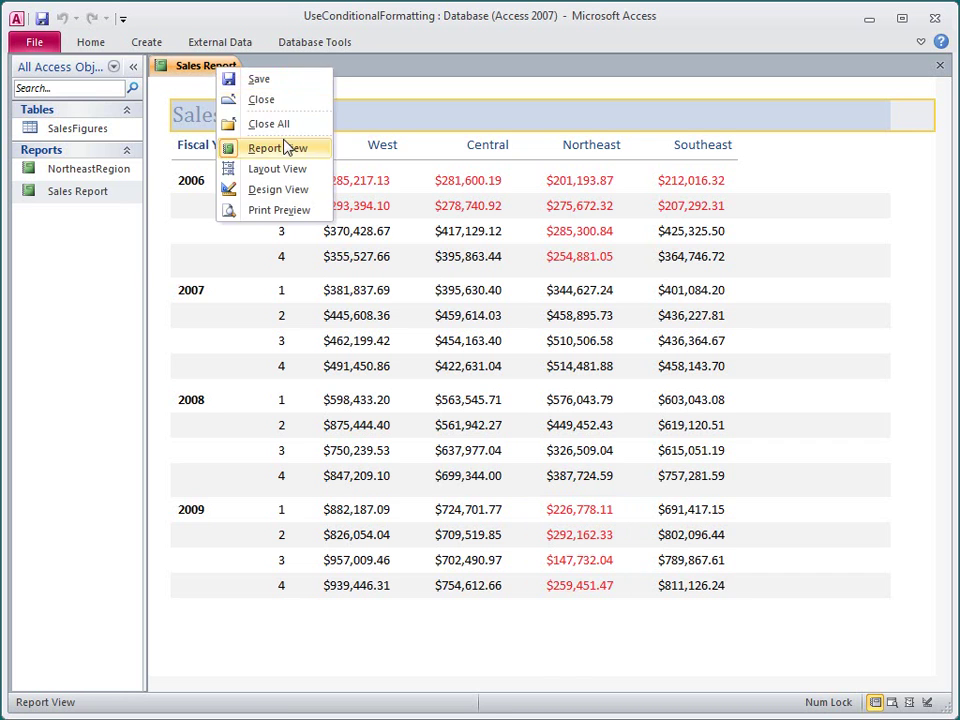
click(316, 170)
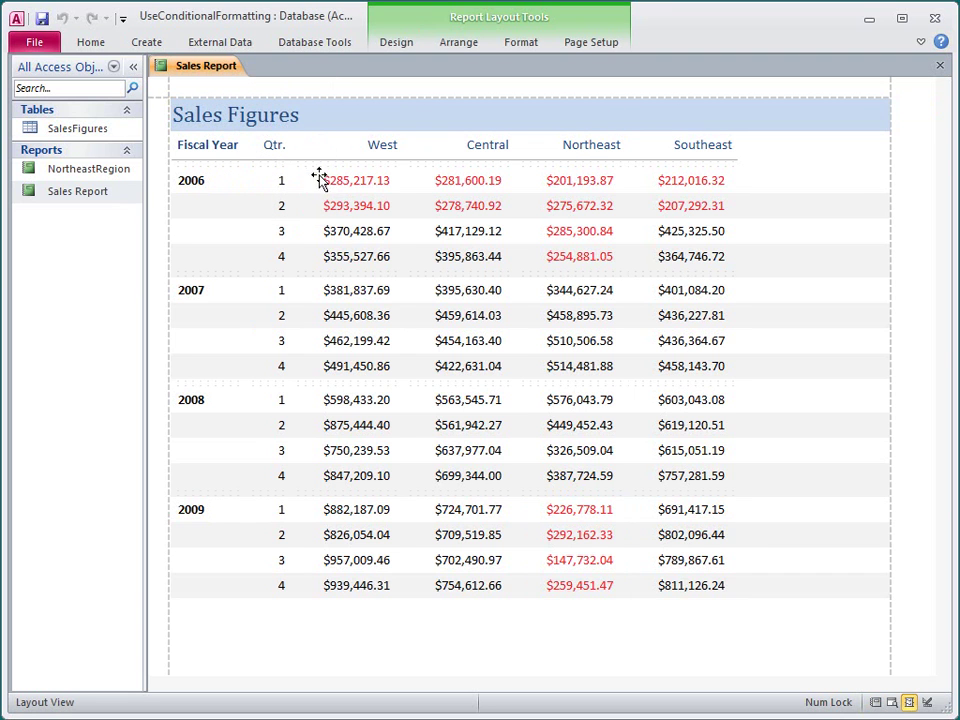
click(340, 207)
shift+click(683, 207)
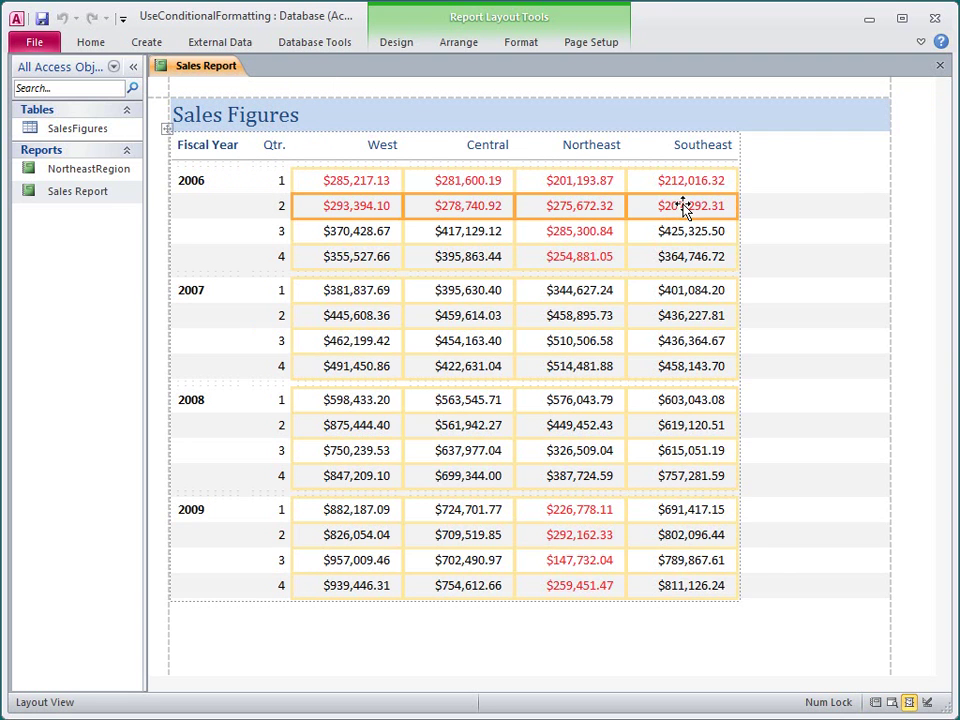
click(538, 45)
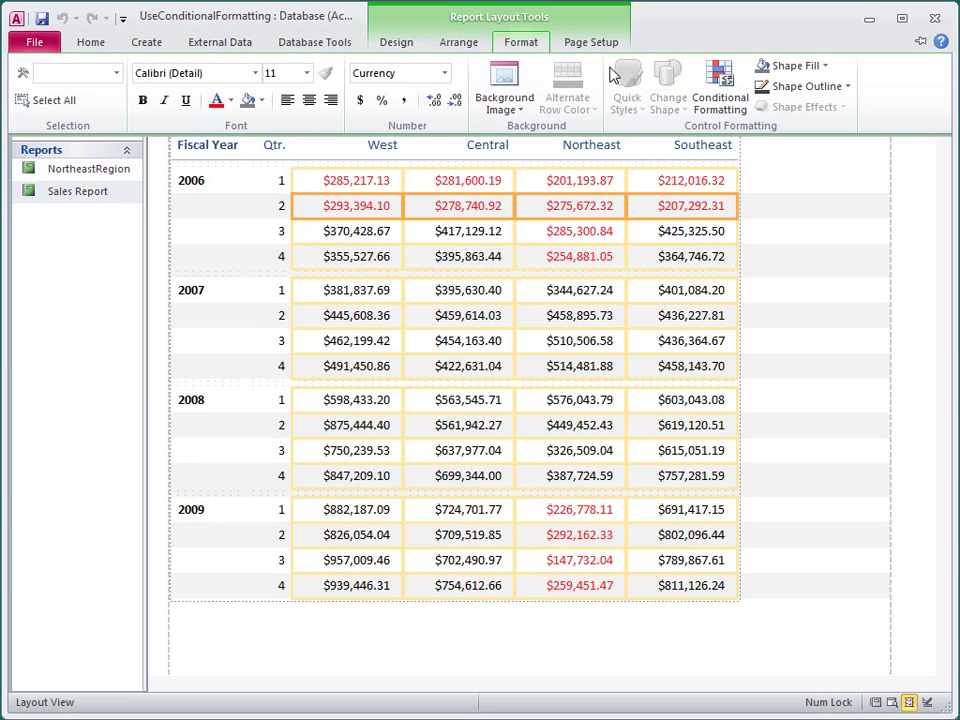
click(719, 100)
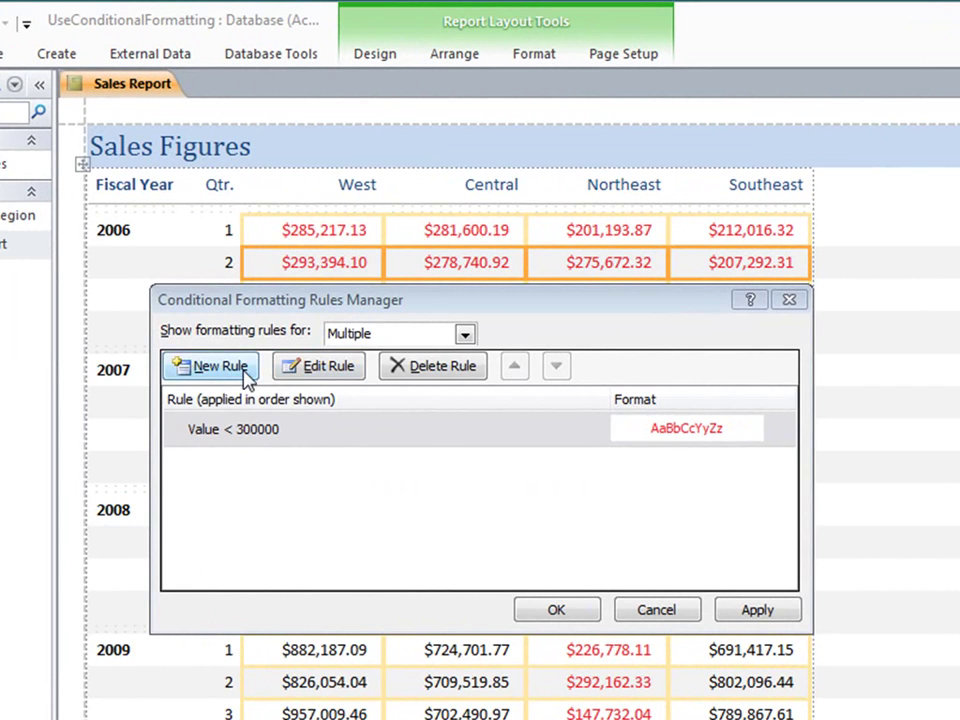
Step: Add a new rule for Field Value greater than 800000 with green font color
click(246, 375)
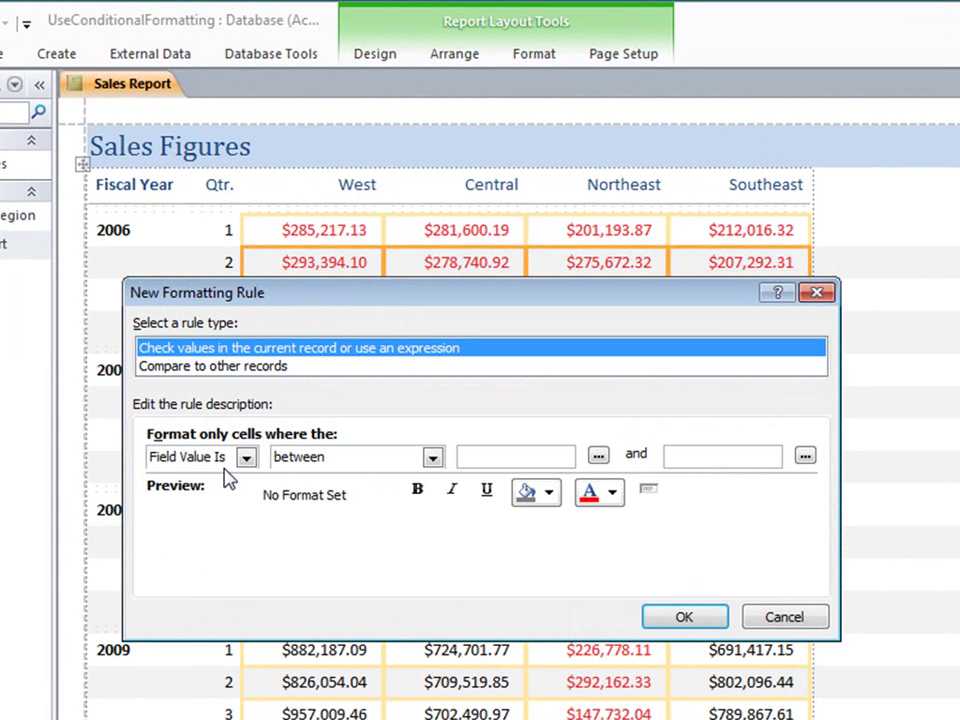
click(432, 457)
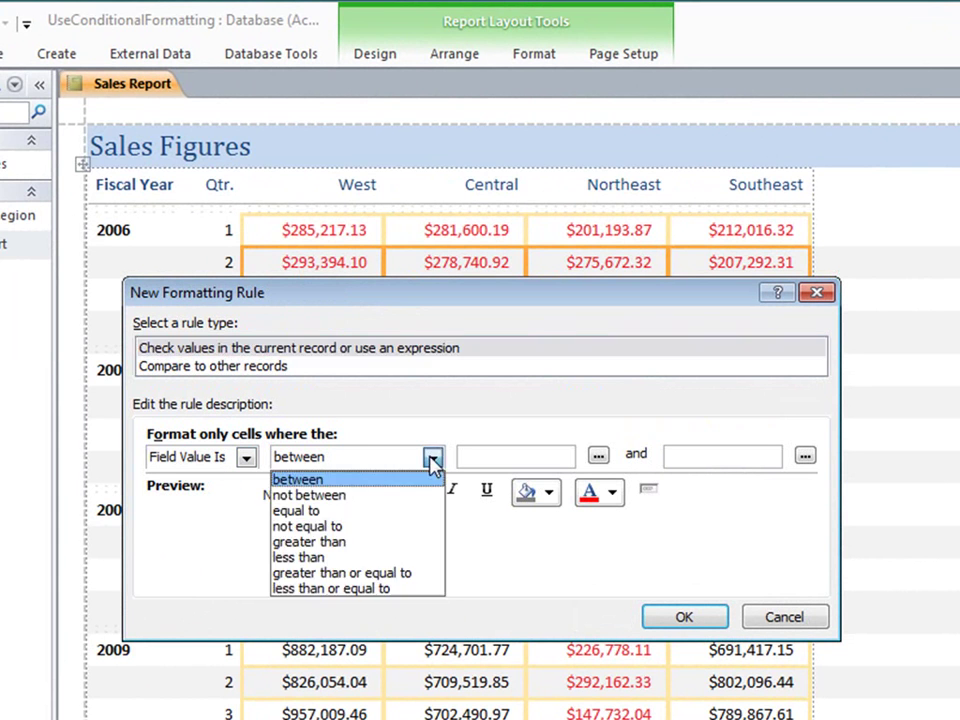
click(408, 541)
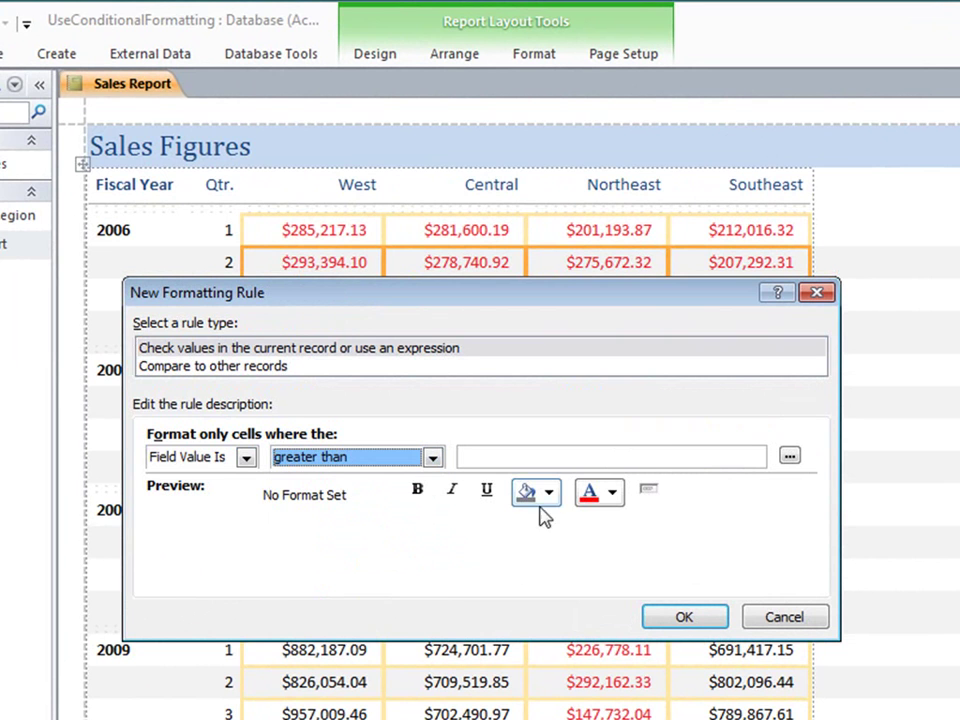
click(574, 456)
text(800000)
click(612, 493)
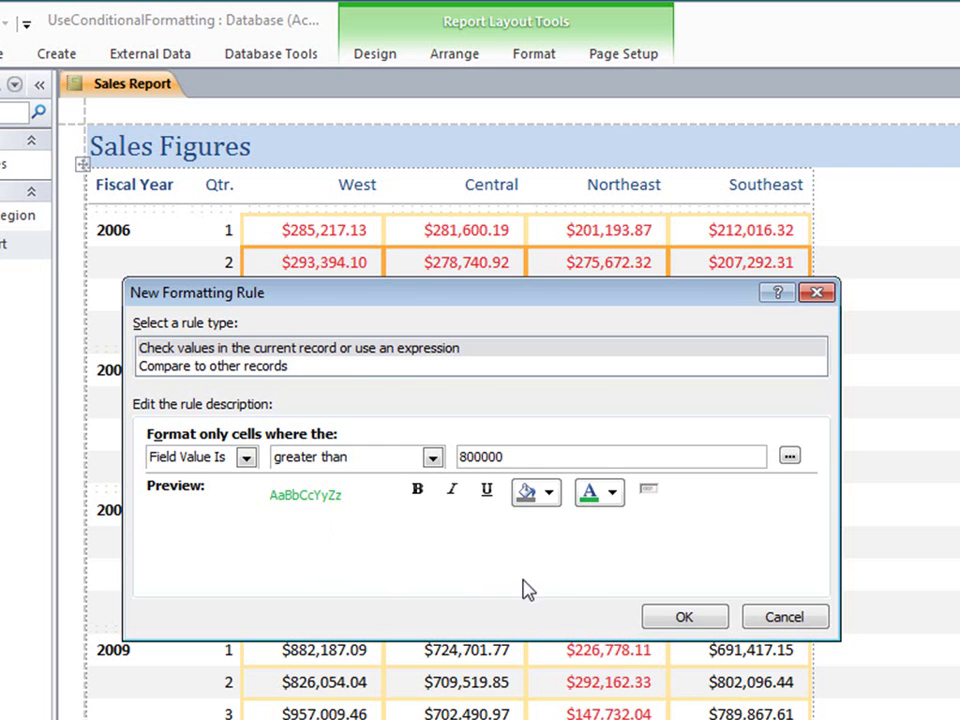
Step: Save the green over-800000 rule, test reordering it, and apply both rules
click(665, 624)
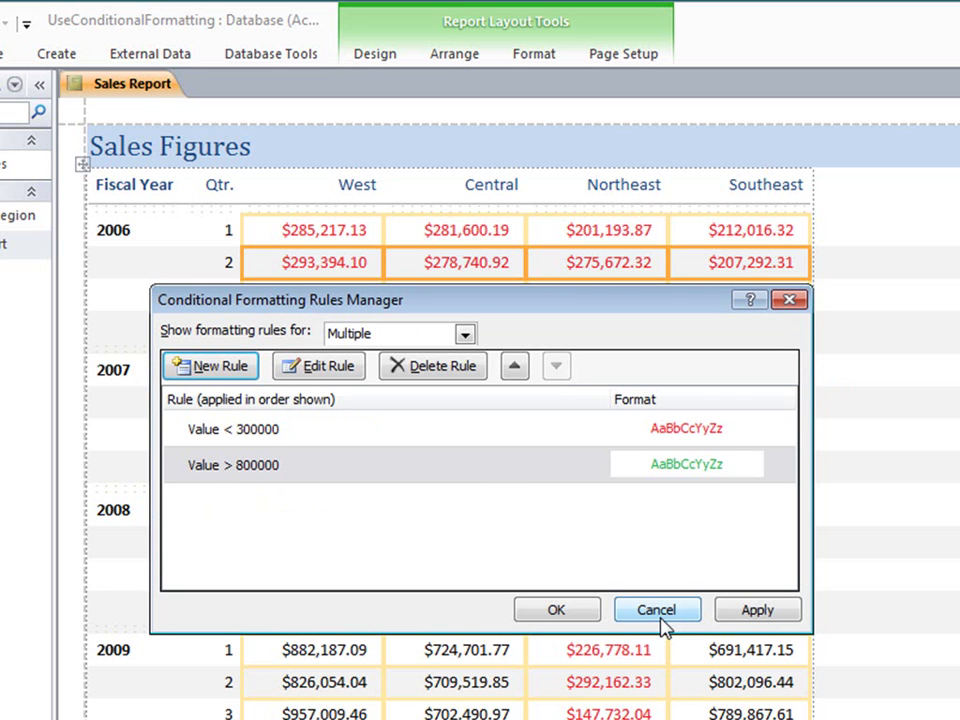
click(506, 467)
click(515, 369)
click(556, 368)
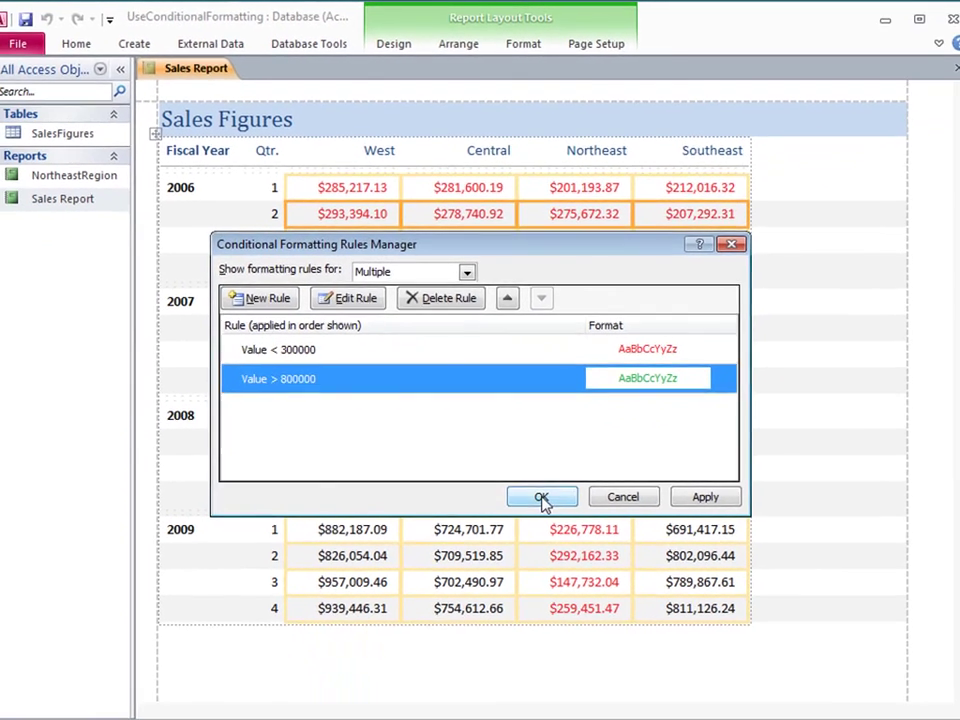
click(542, 500)
Step: Review the red and green sales figures in Report View, then close the Sales Report
right_click(212, 66)
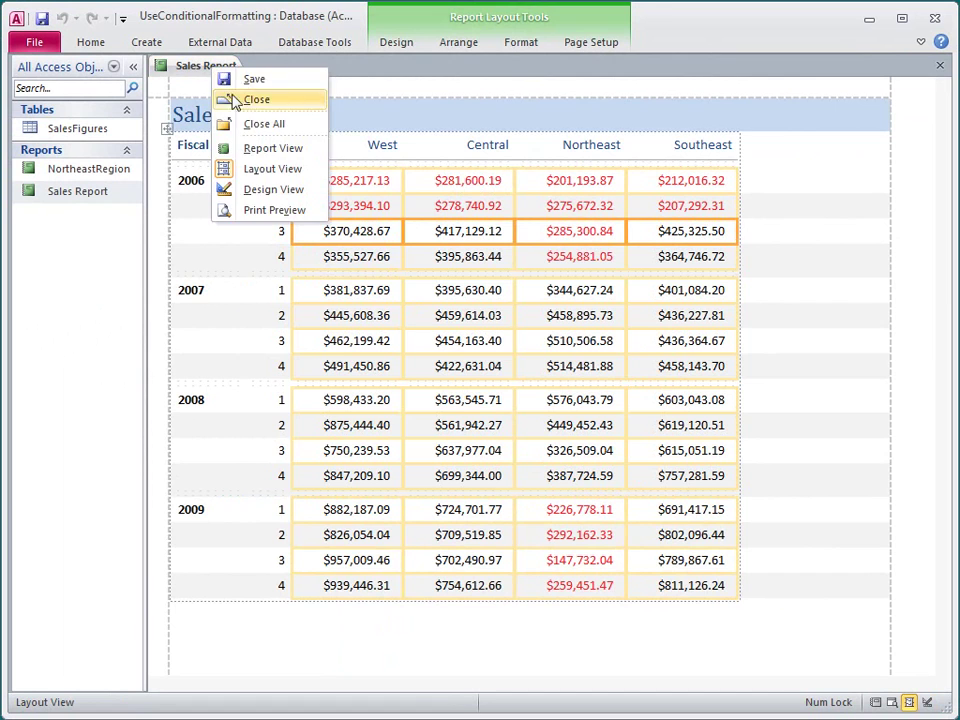
click(270, 150)
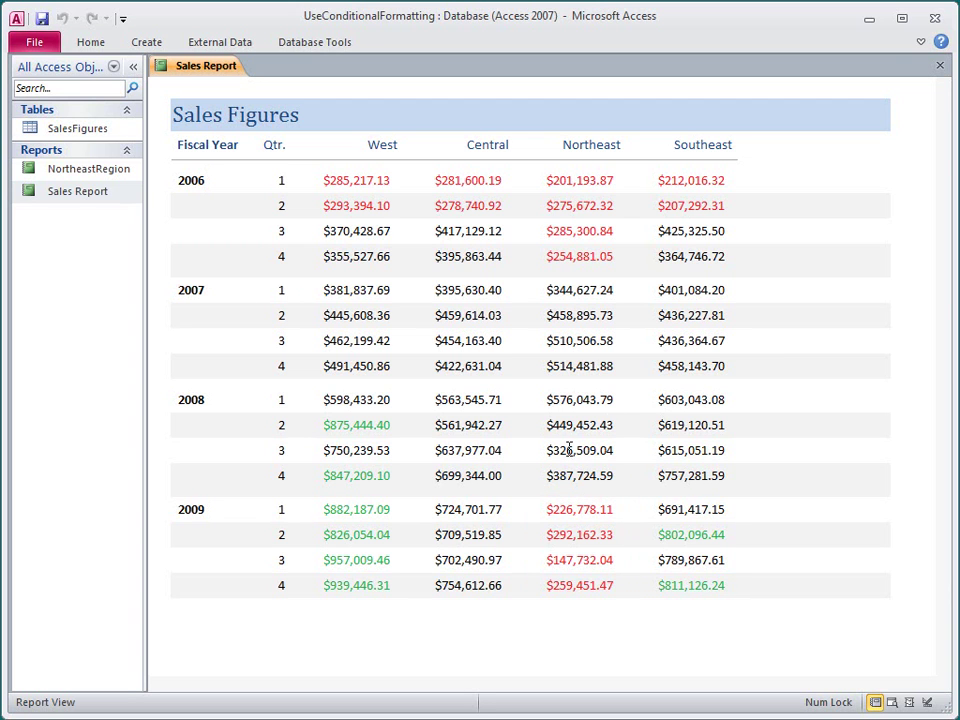
click(940, 68)
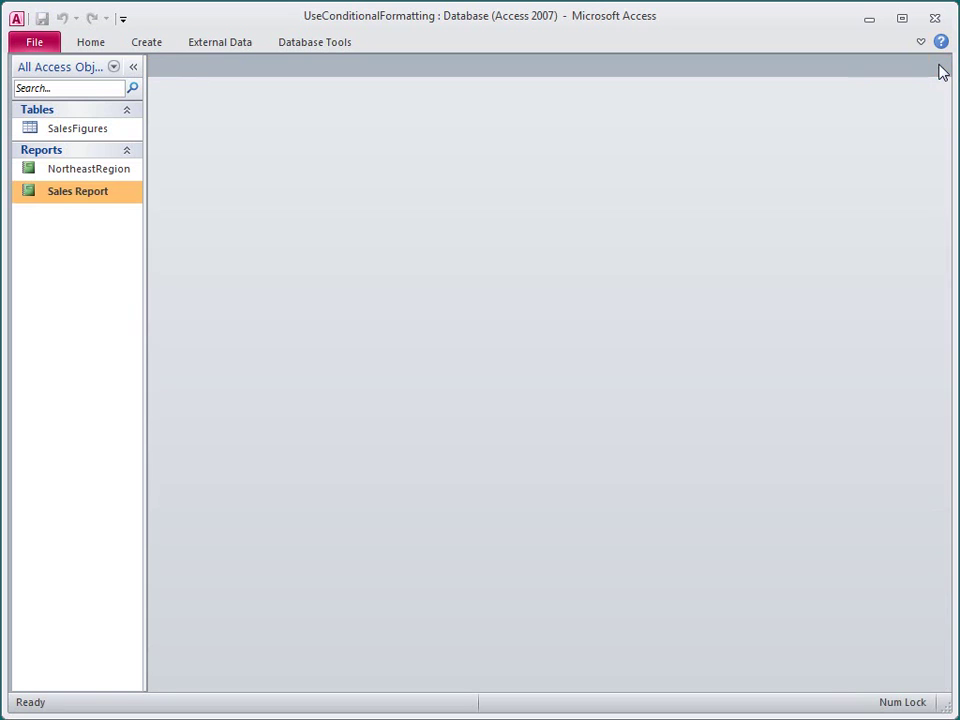
Step: Open NortheastRegion from the navigation pane's Reports list
double_click(116, 171)
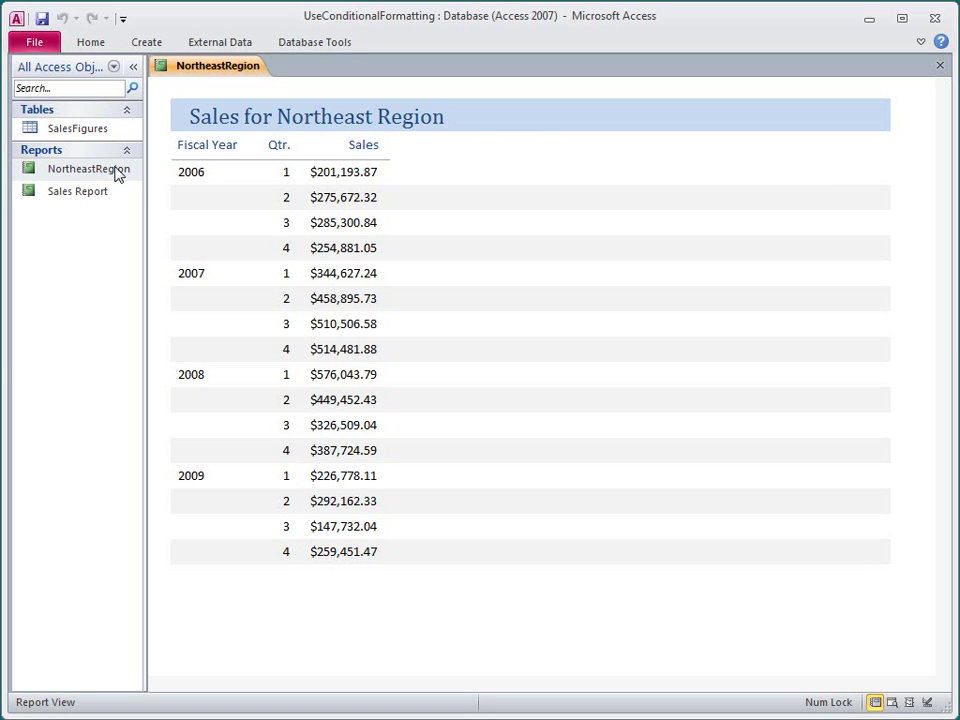
Step: Switch NortheastRegion to Layout View, select the Sales column and open Conditional Formatting
right_click(211, 68)
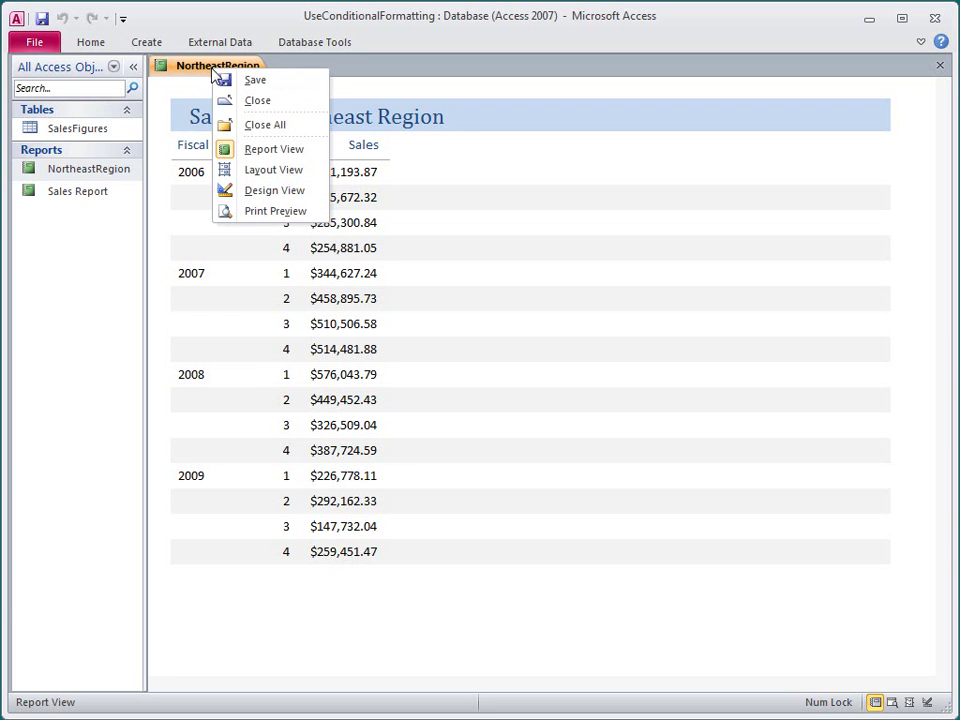
click(267, 169)
click(322, 178)
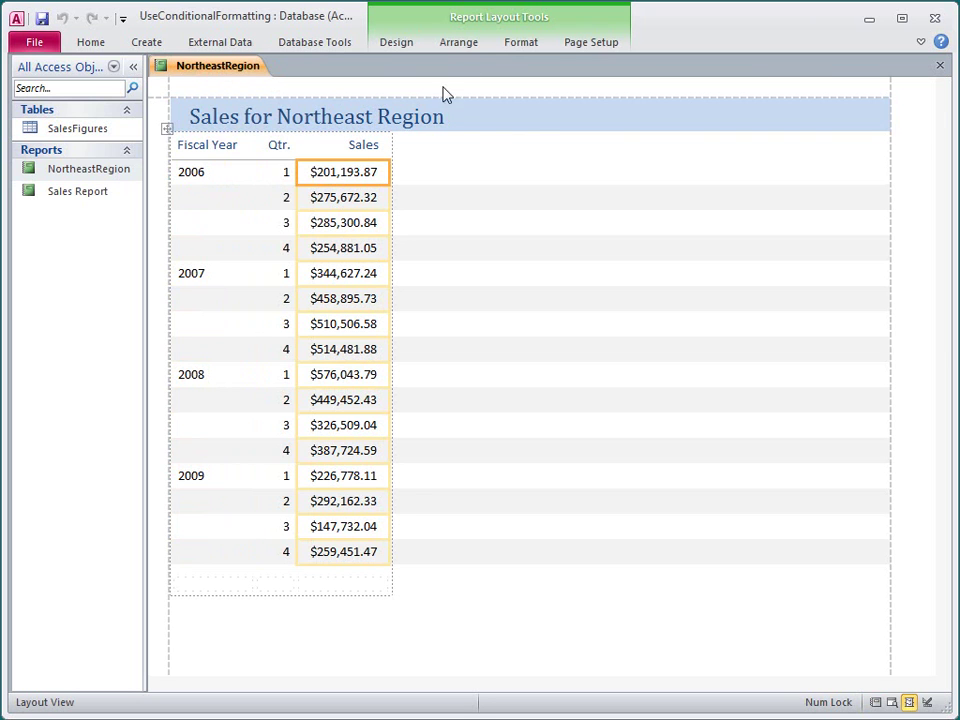
click(518, 45)
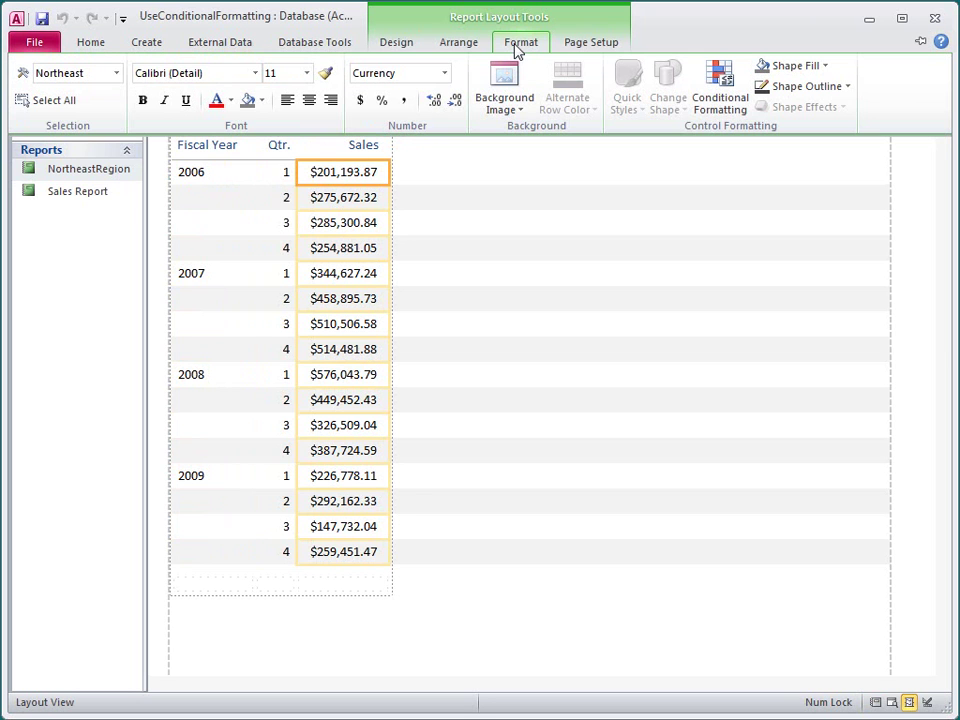
click(712, 105)
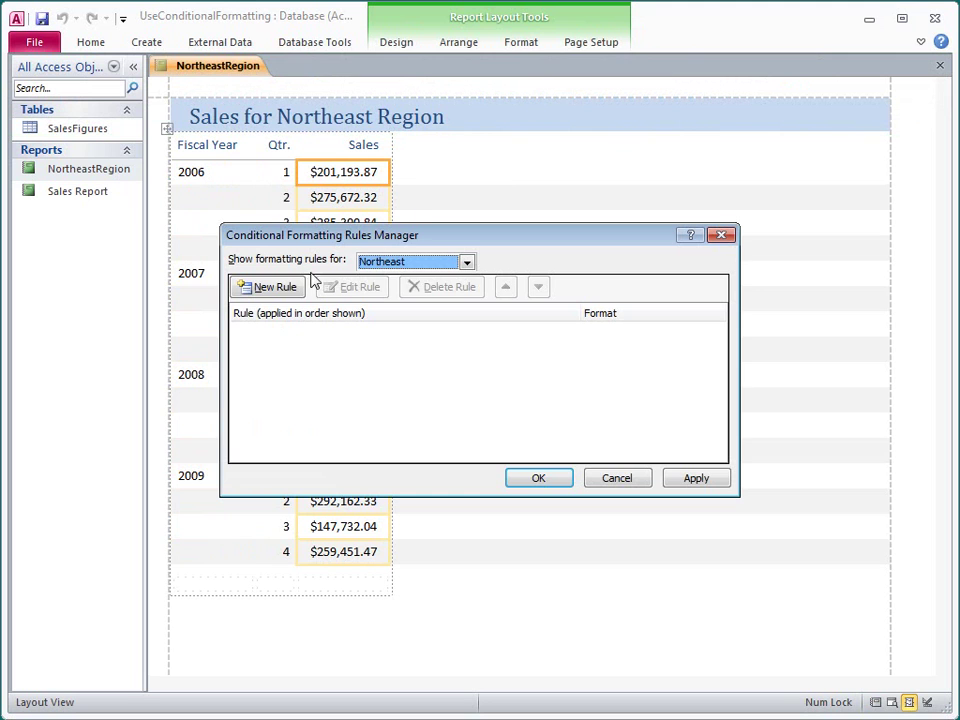
Step: Add a 'Compare to other records' rule giving the Sales column red data bars
click(295, 289)
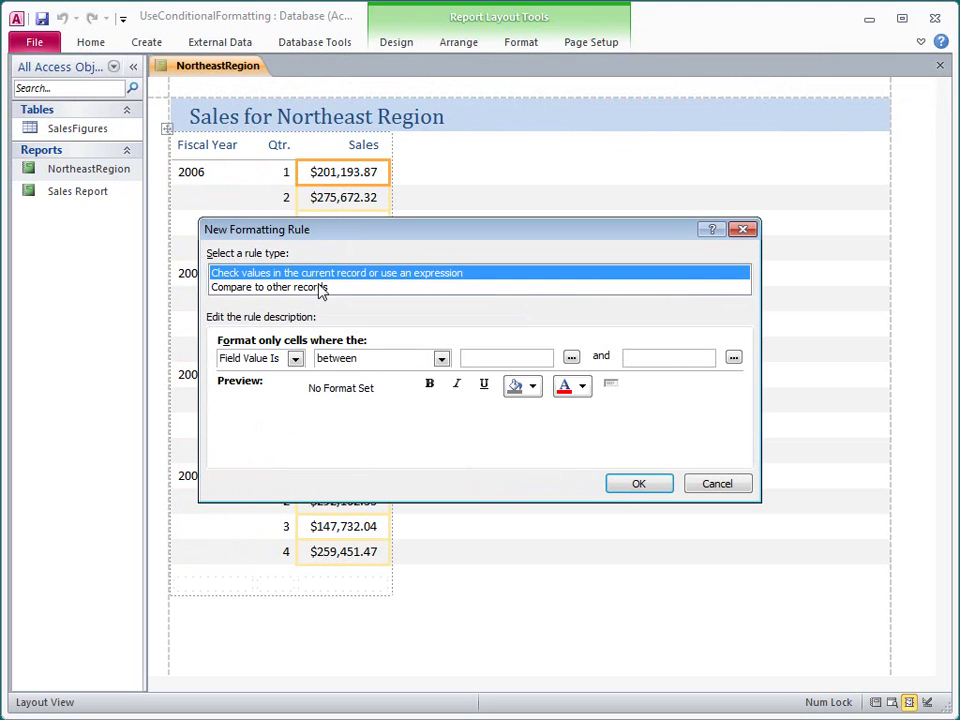
click(339, 290)
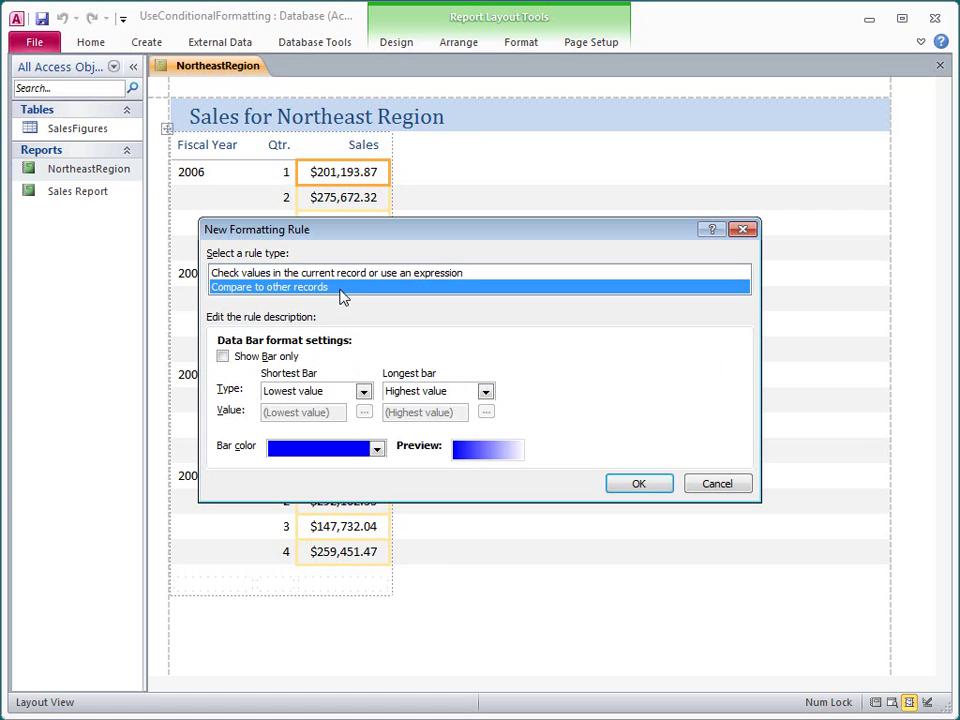
click(376, 448)
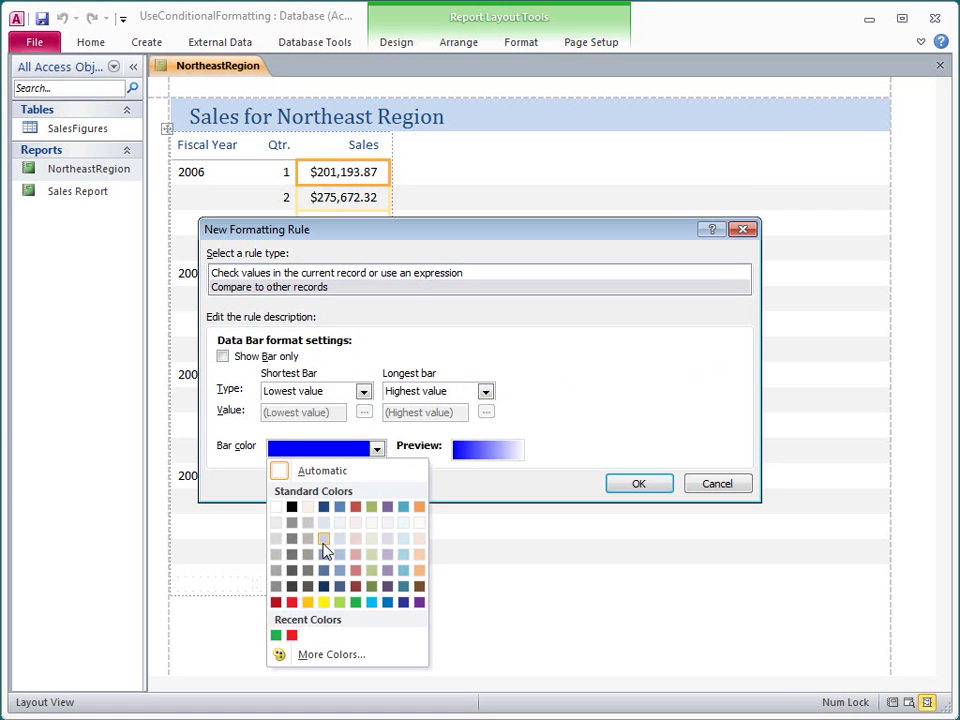
click(292, 602)
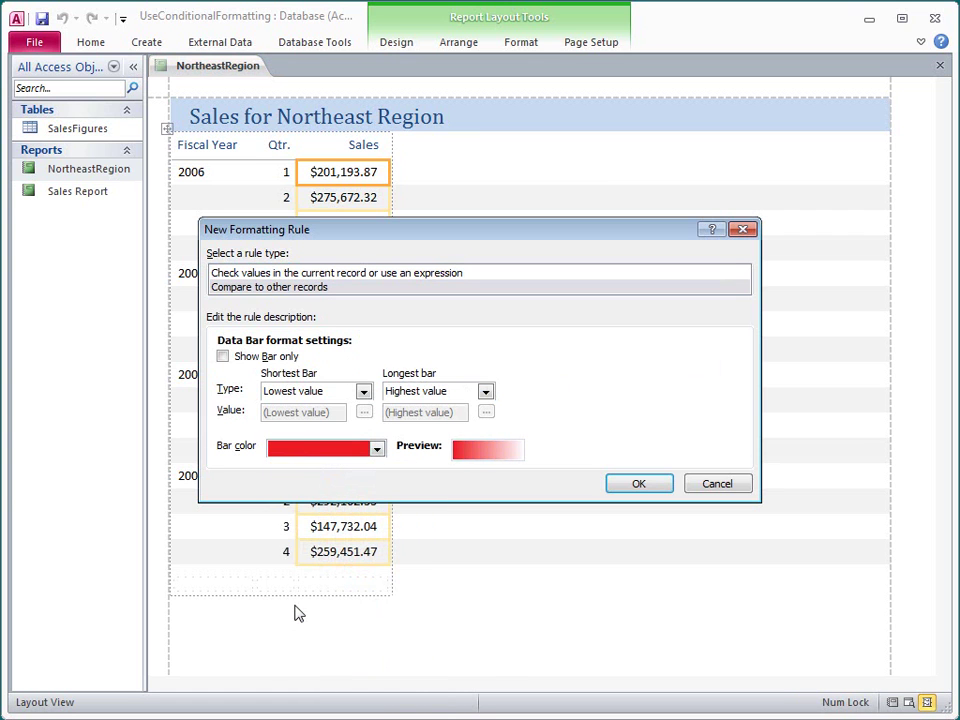
click(613, 488)
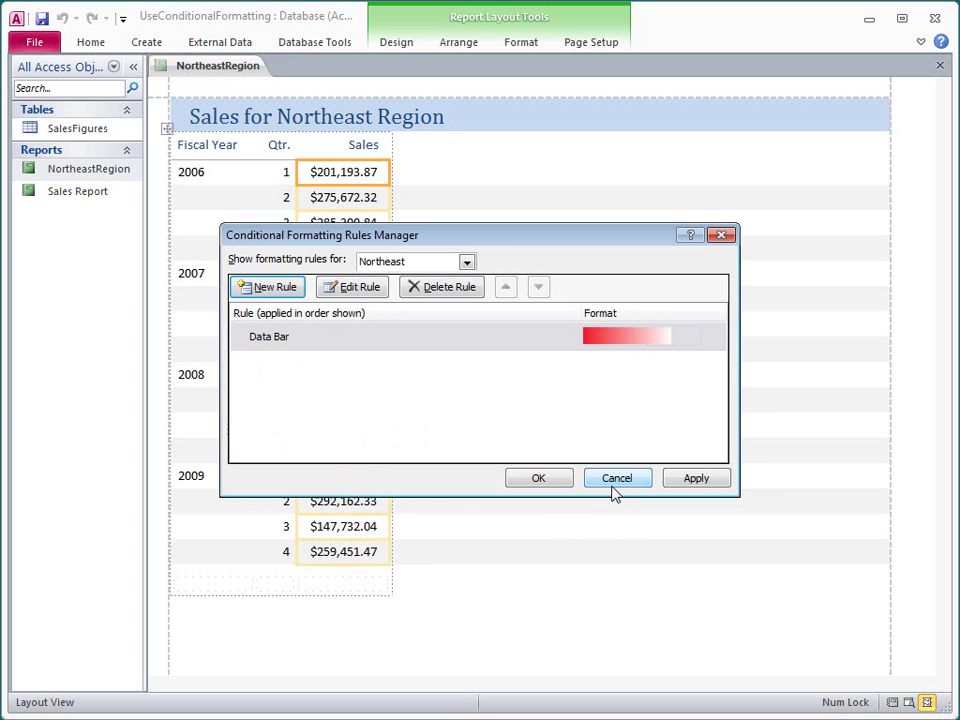
click(557, 486)
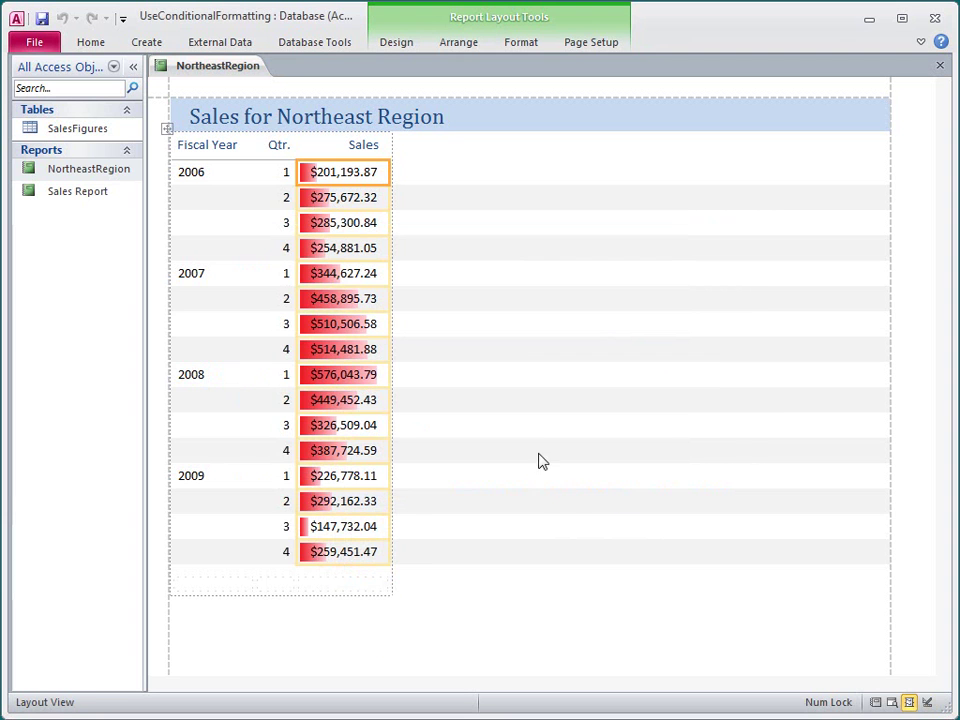
Step: Switch the NortheastRegion report to Report View to check the red data bars
right_click(231, 66)
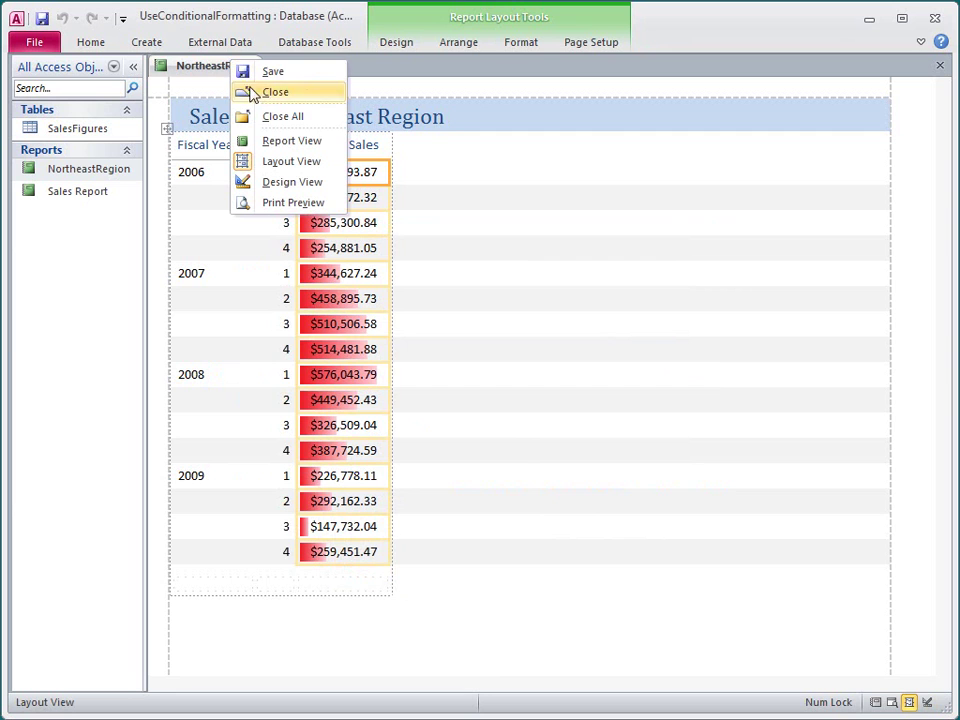
click(285, 141)
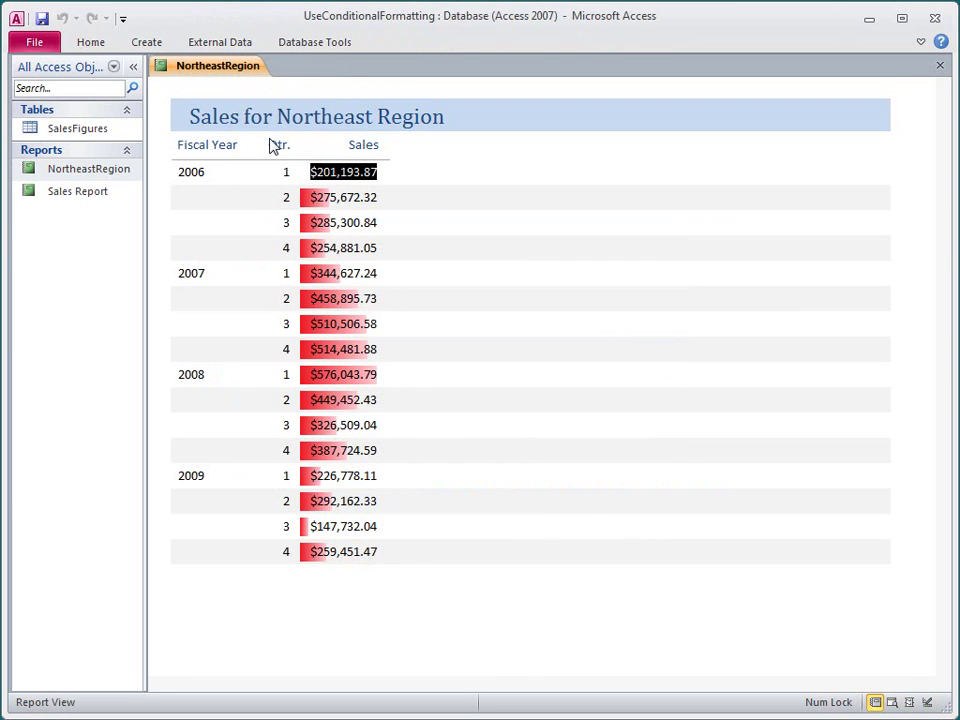
click(216, 175)
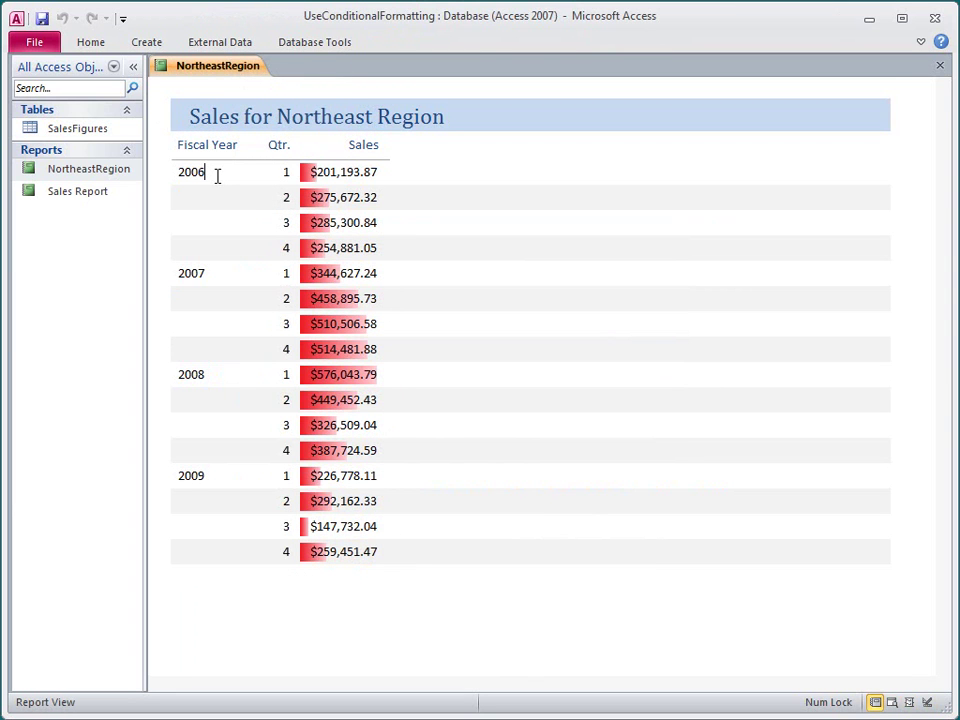